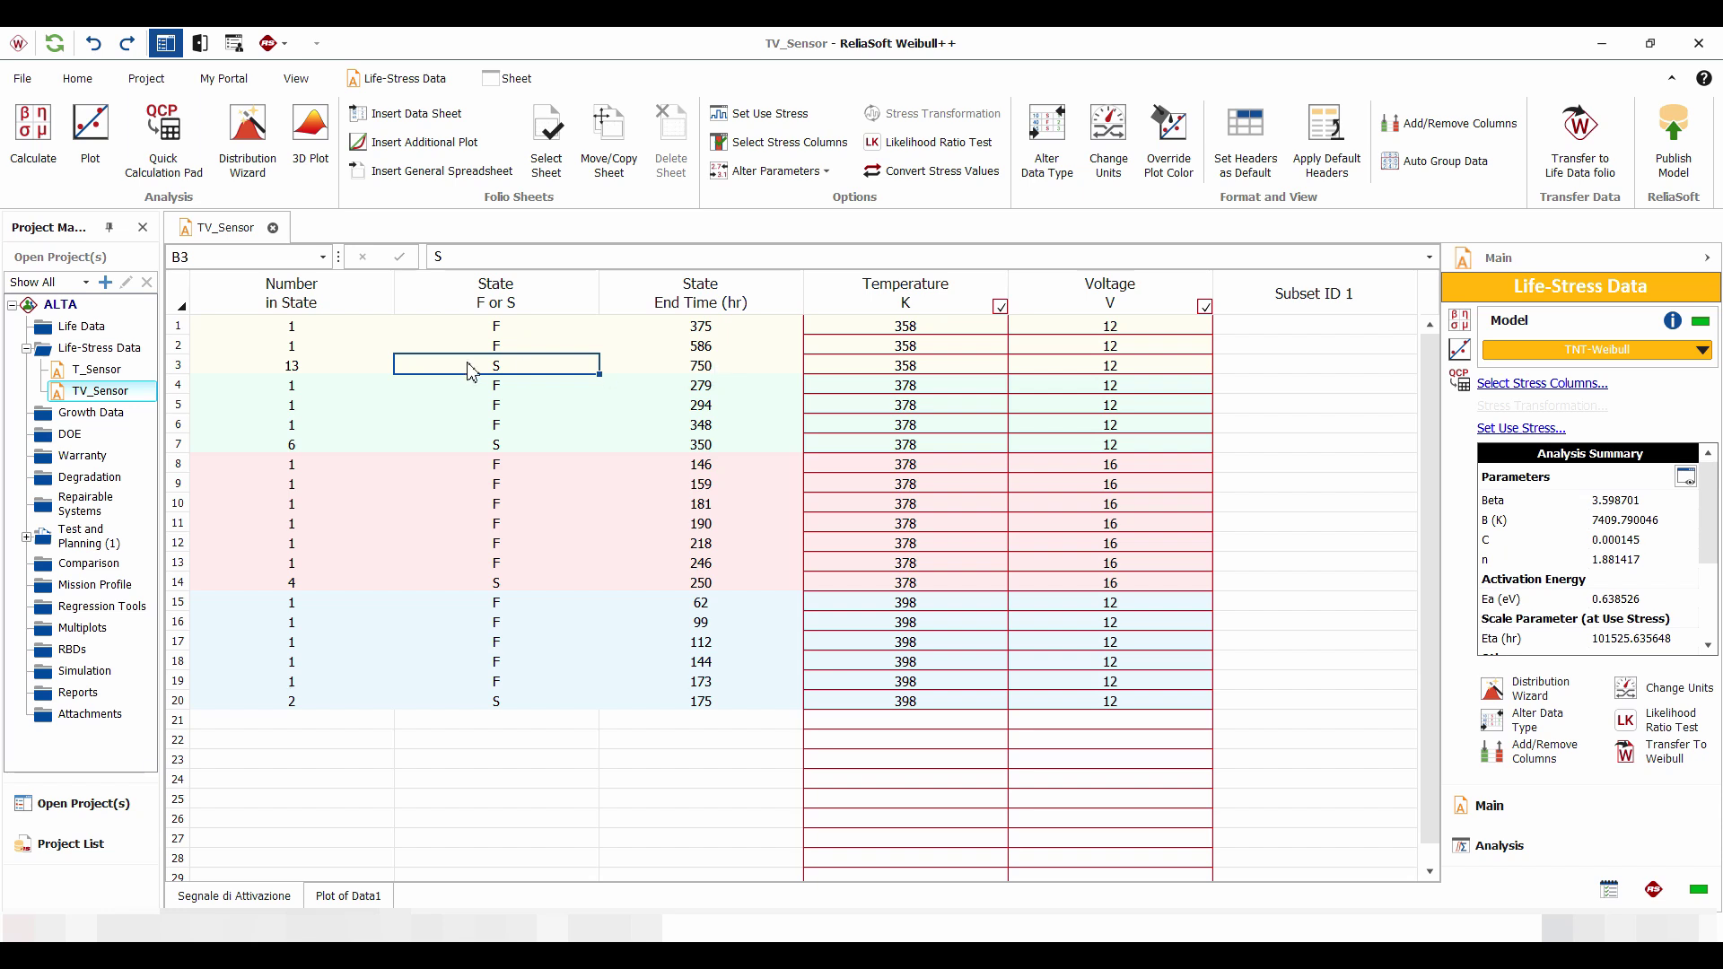
Step: Add a new life-stress data folio for times-to-failure data in hours, with suspensions/right censored data and grouped data enabled
{"action": "left_click", "coordinate": [89, 353]}
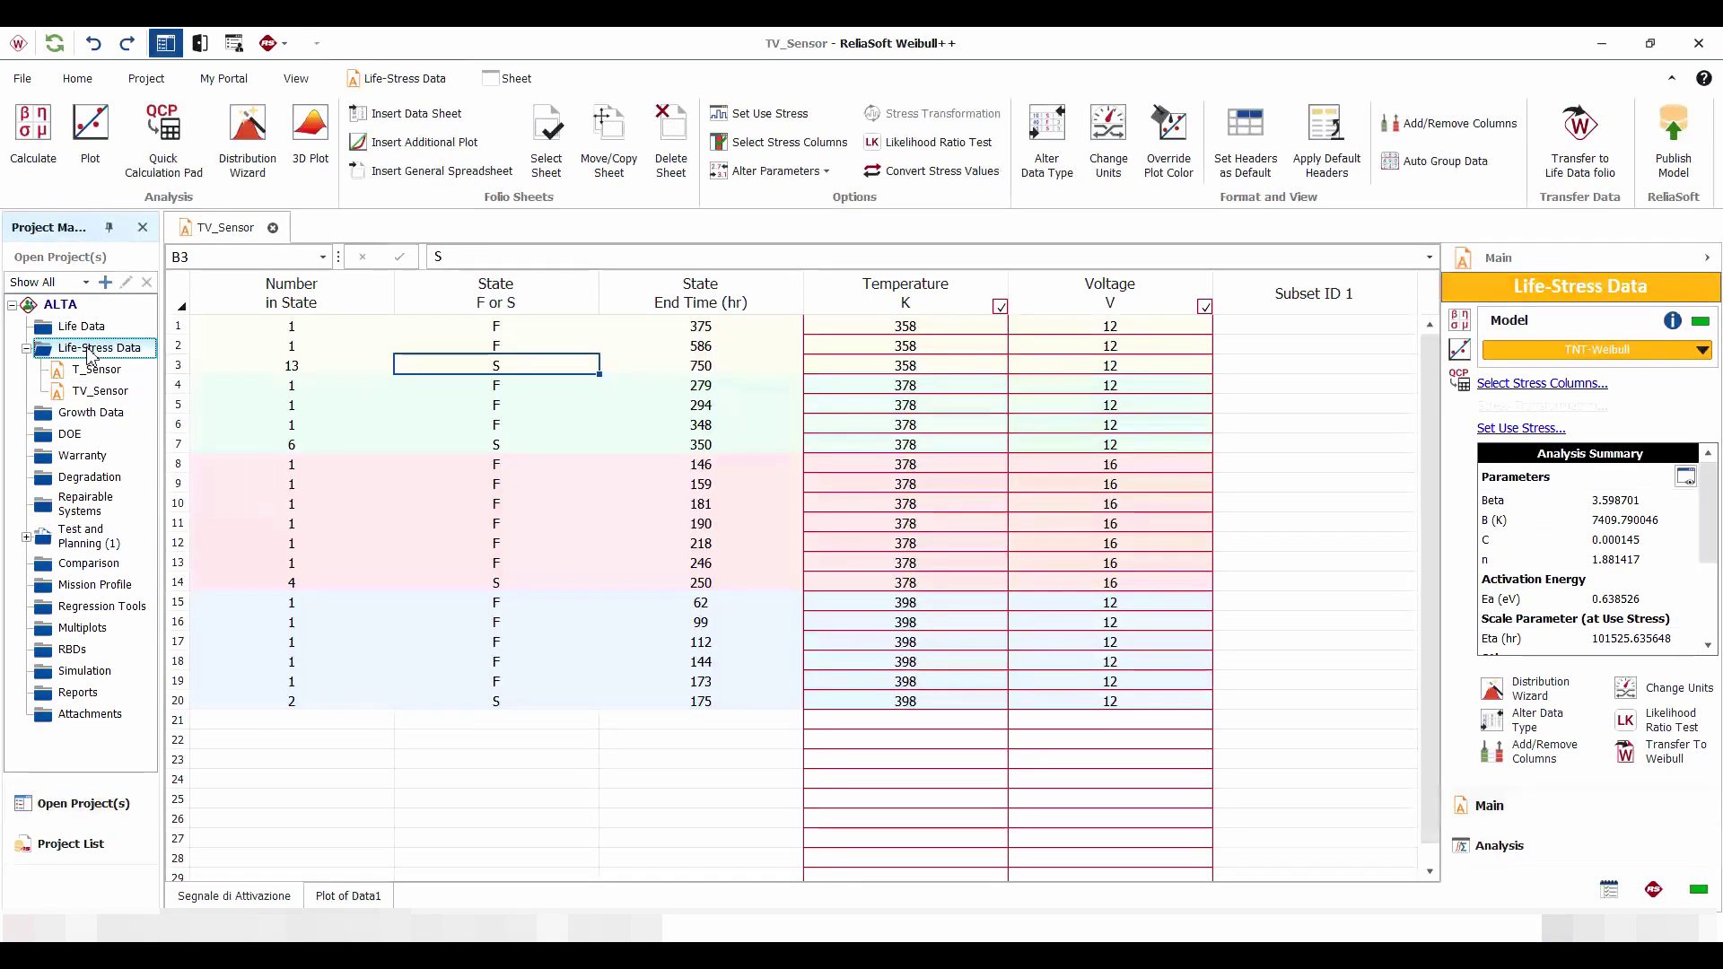
{"action": "right_click", "coordinate": [90, 355]}
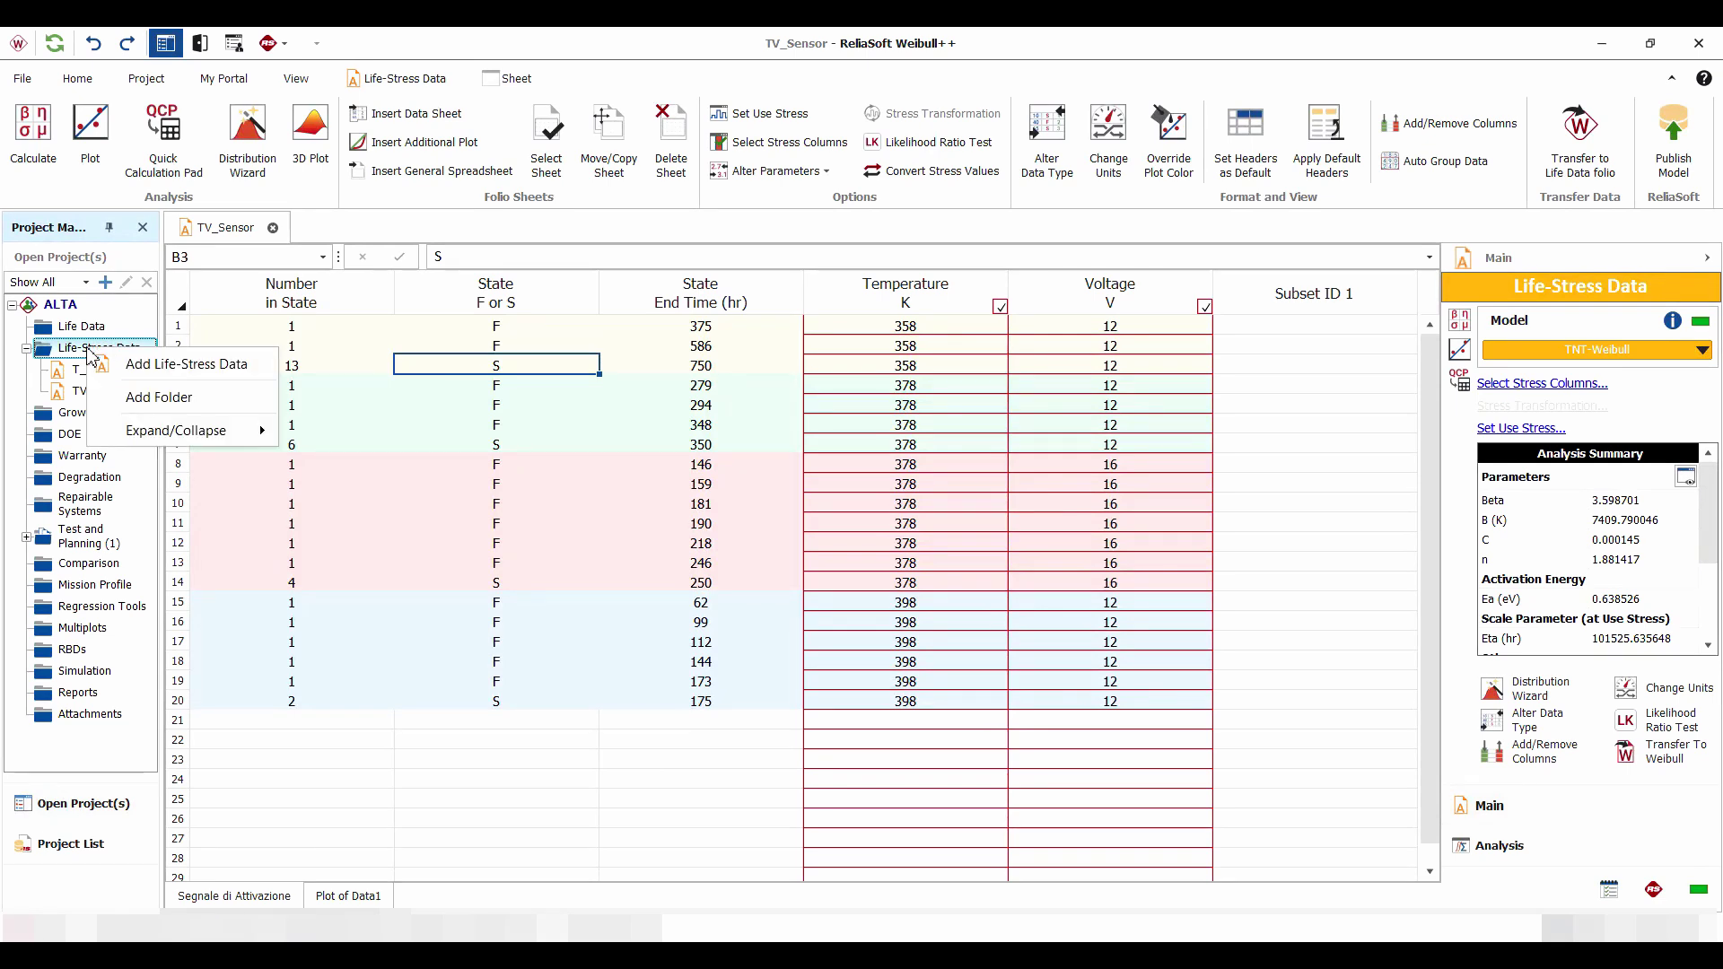
{"action": "left_click", "coordinate": [216, 362]}
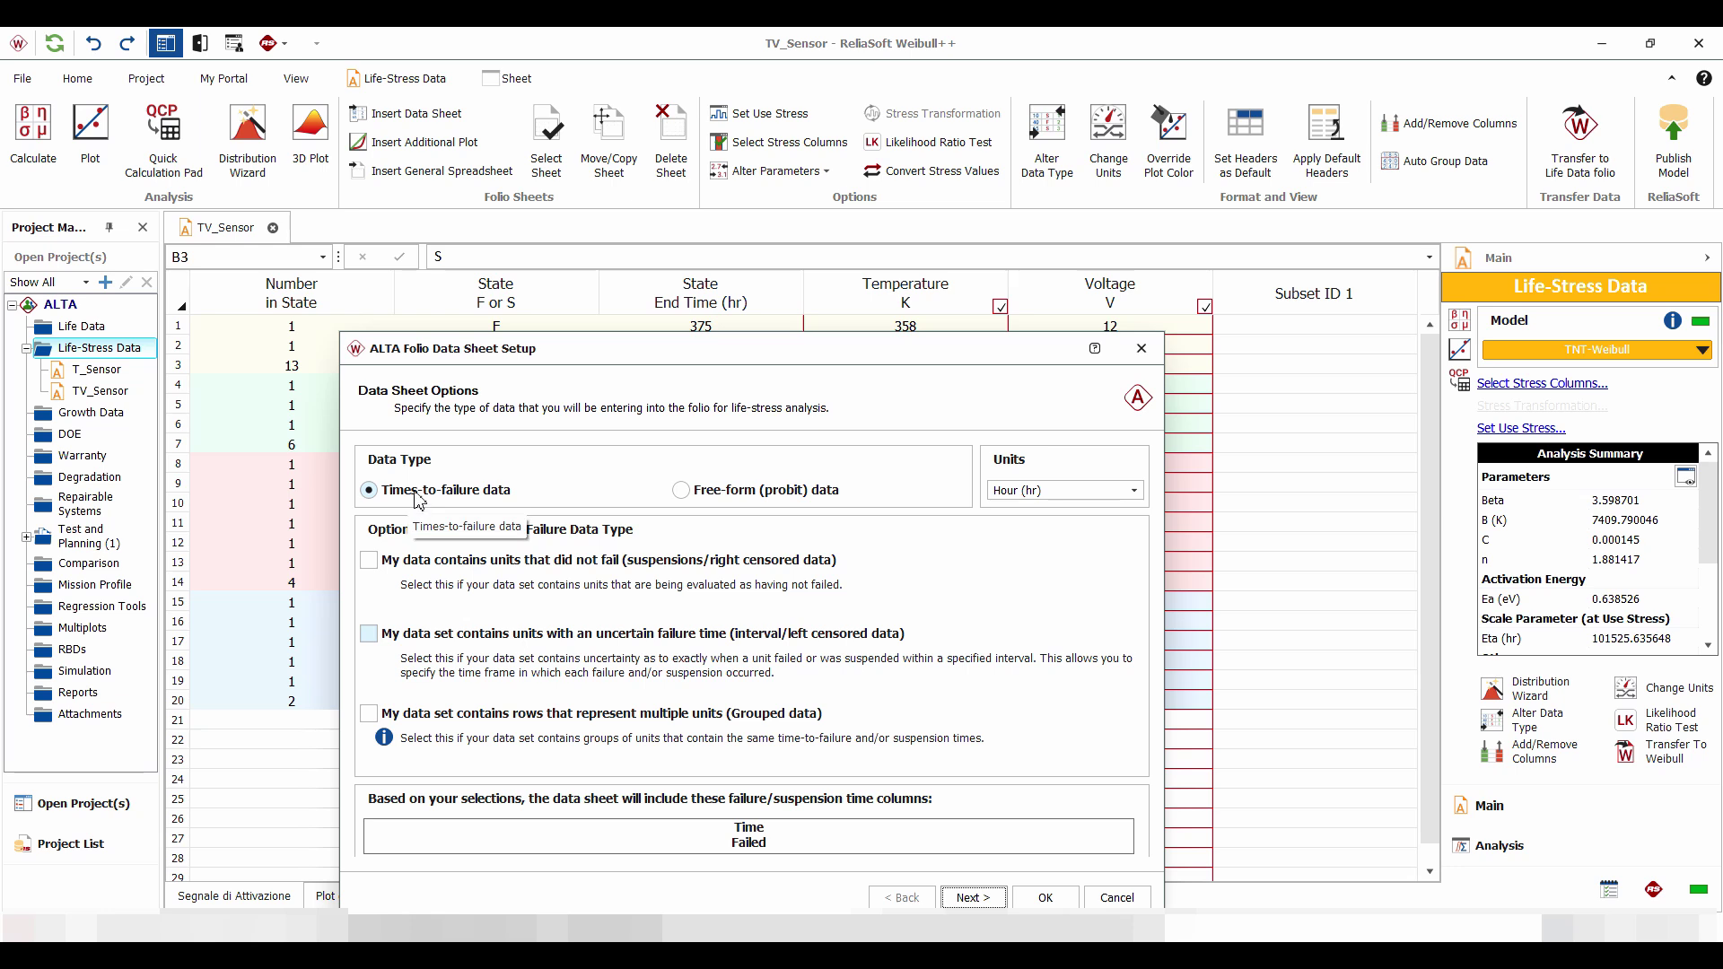
{"action": "left_click", "coordinate": [371, 563]}
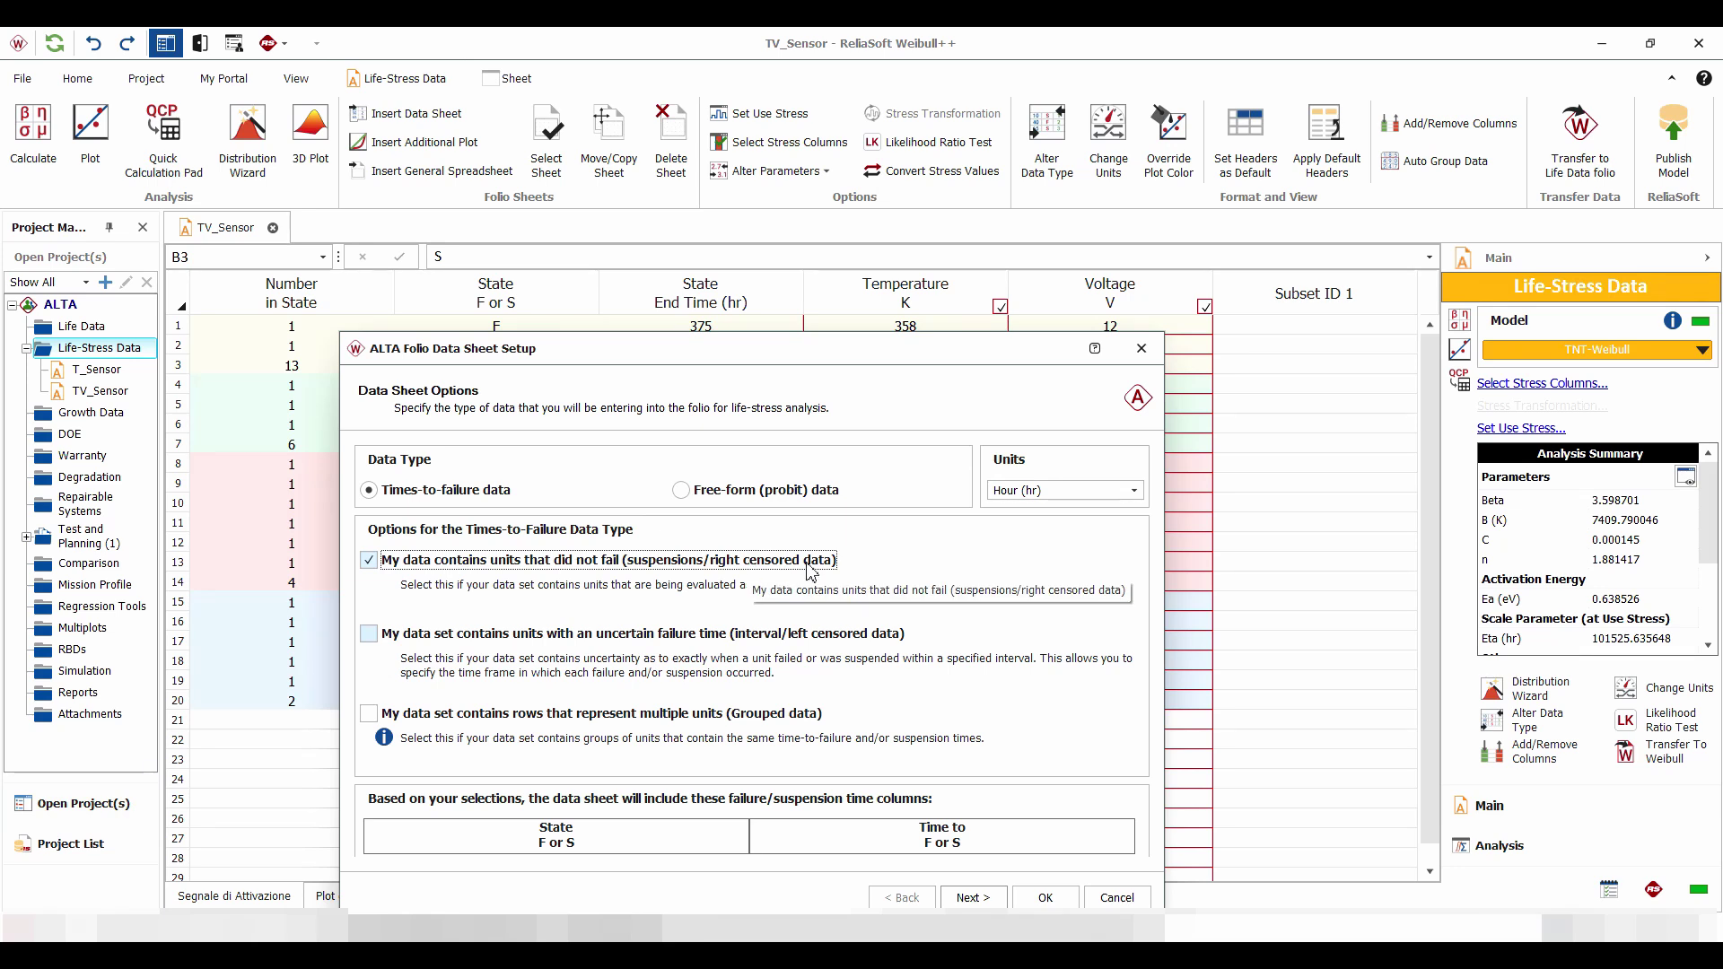
{"action": "left_click", "coordinate": [370, 718]}
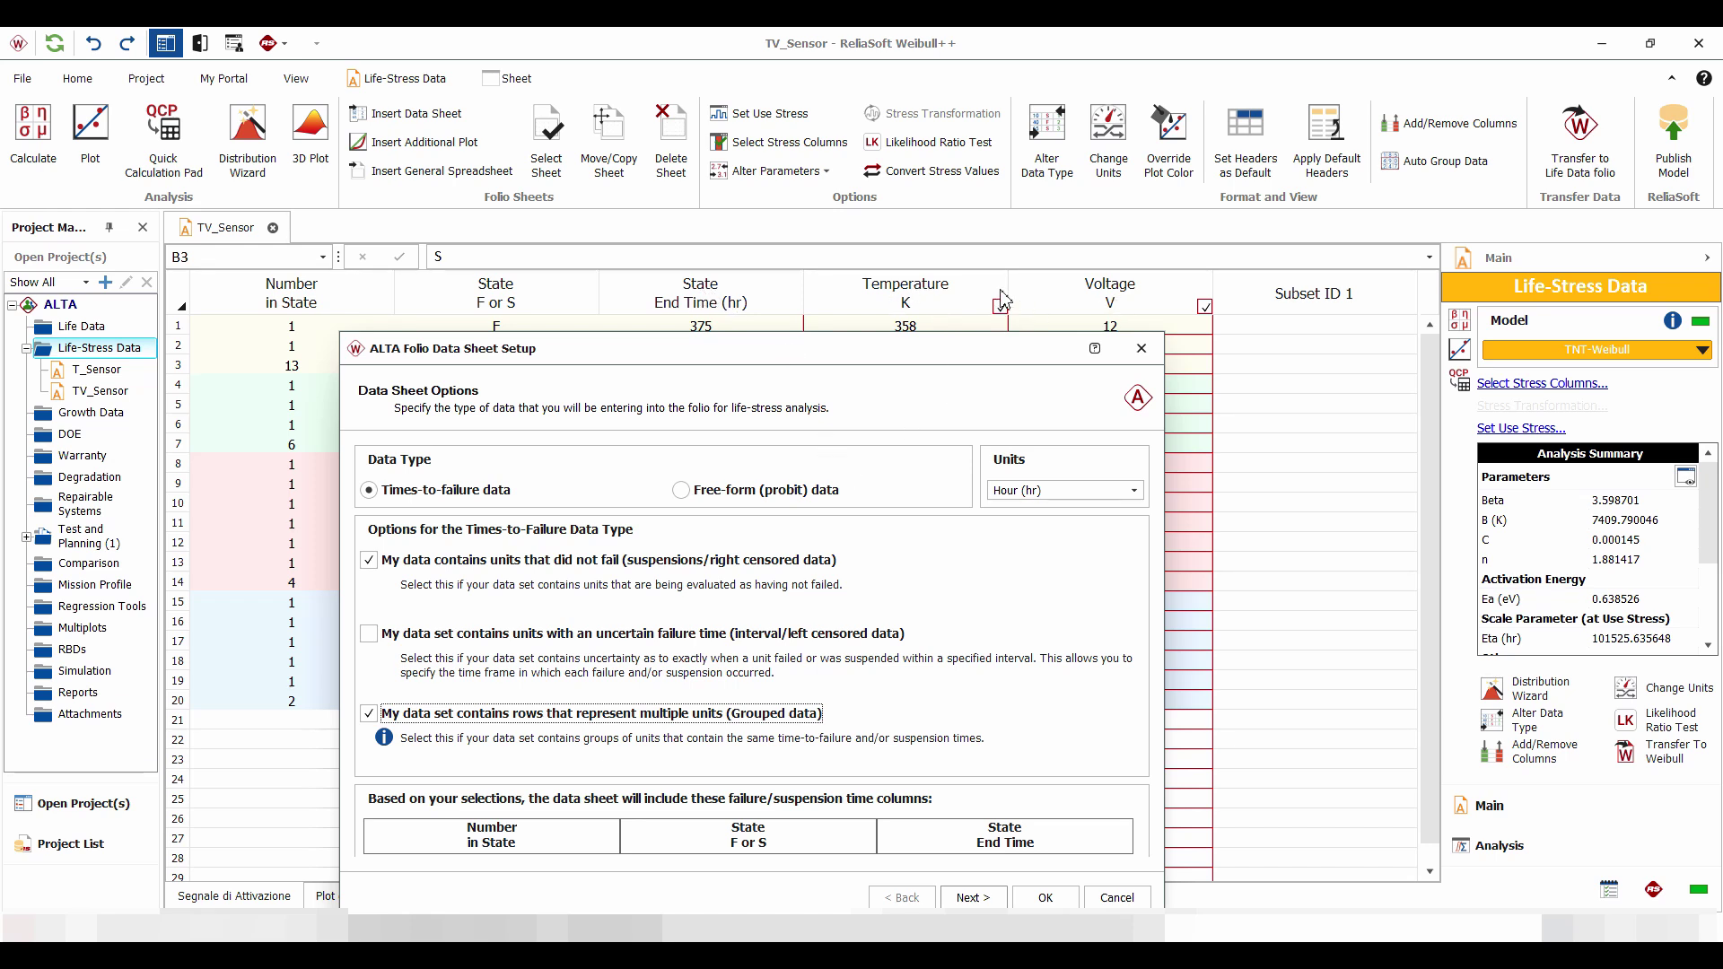
{"action": "left_click", "coordinate": [969, 898]}
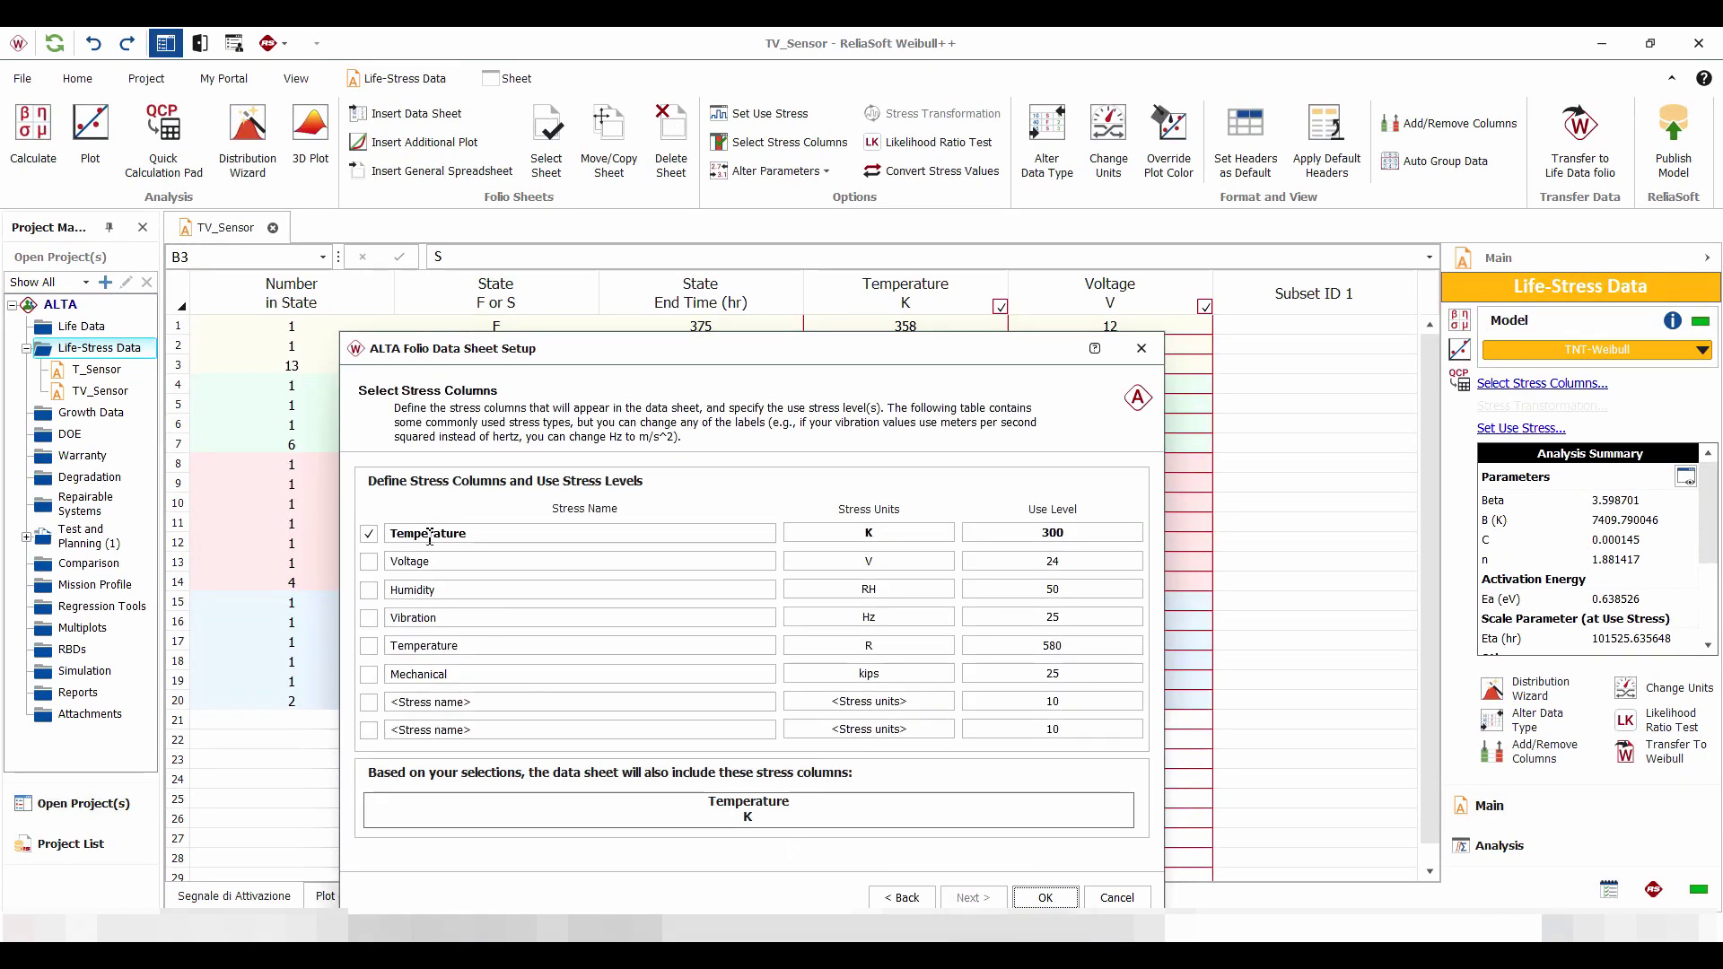
Step: Include Voltage alongside Temperature as a stress column, set the voltage use level to 10, and create the folio
{"action": "left_click", "coordinate": [369, 562]}
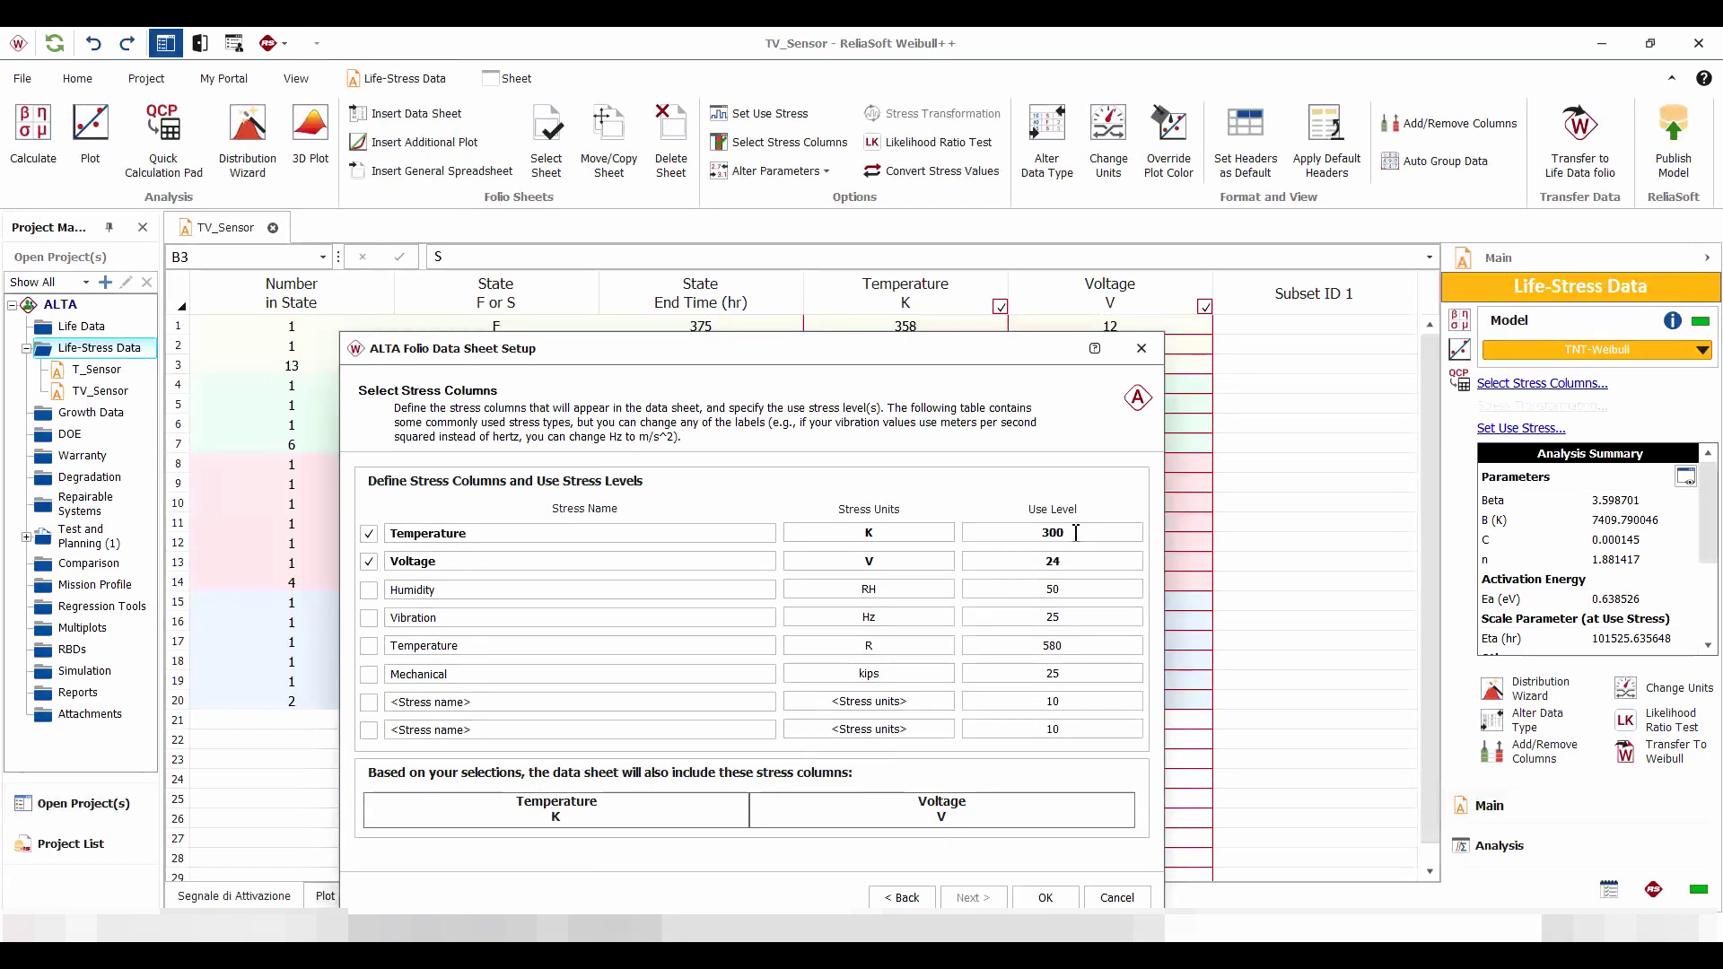
{"action": "left_click", "coordinate": [1077, 562]}
{"action": "key", "text": "BackSpace"}
{"action": "key", "text": "BackSpace"}
{"action": "type", "text": "10"}
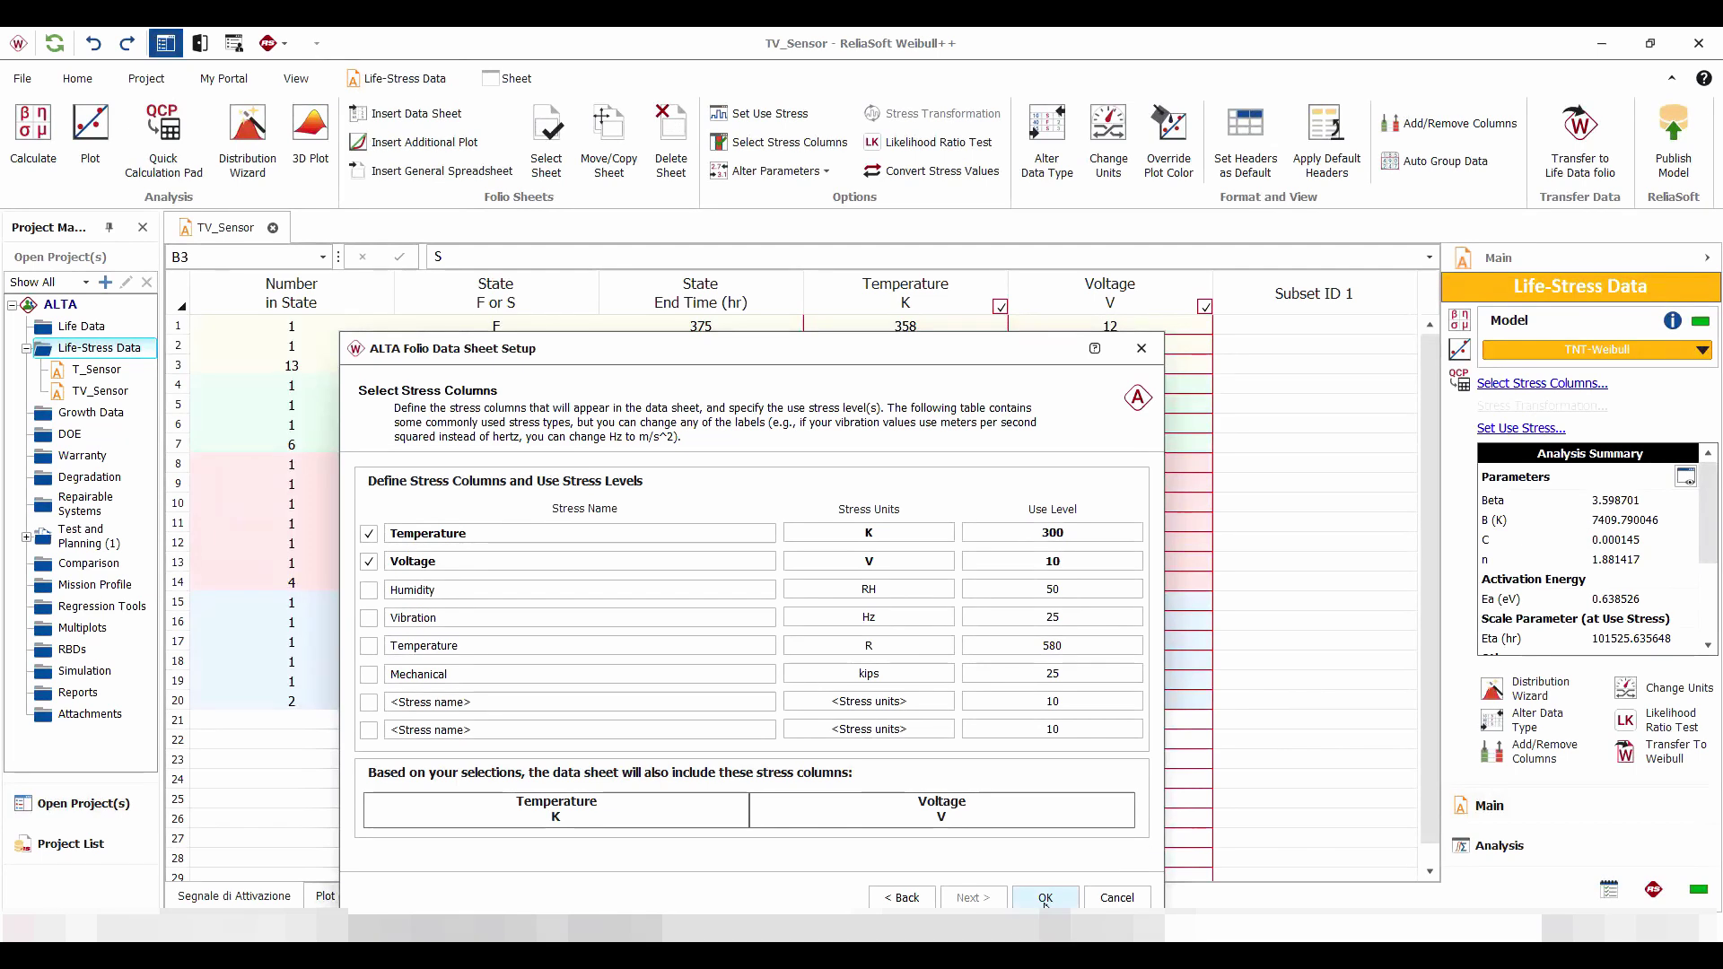
{"action": "left_click", "coordinate": [1046, 897]}
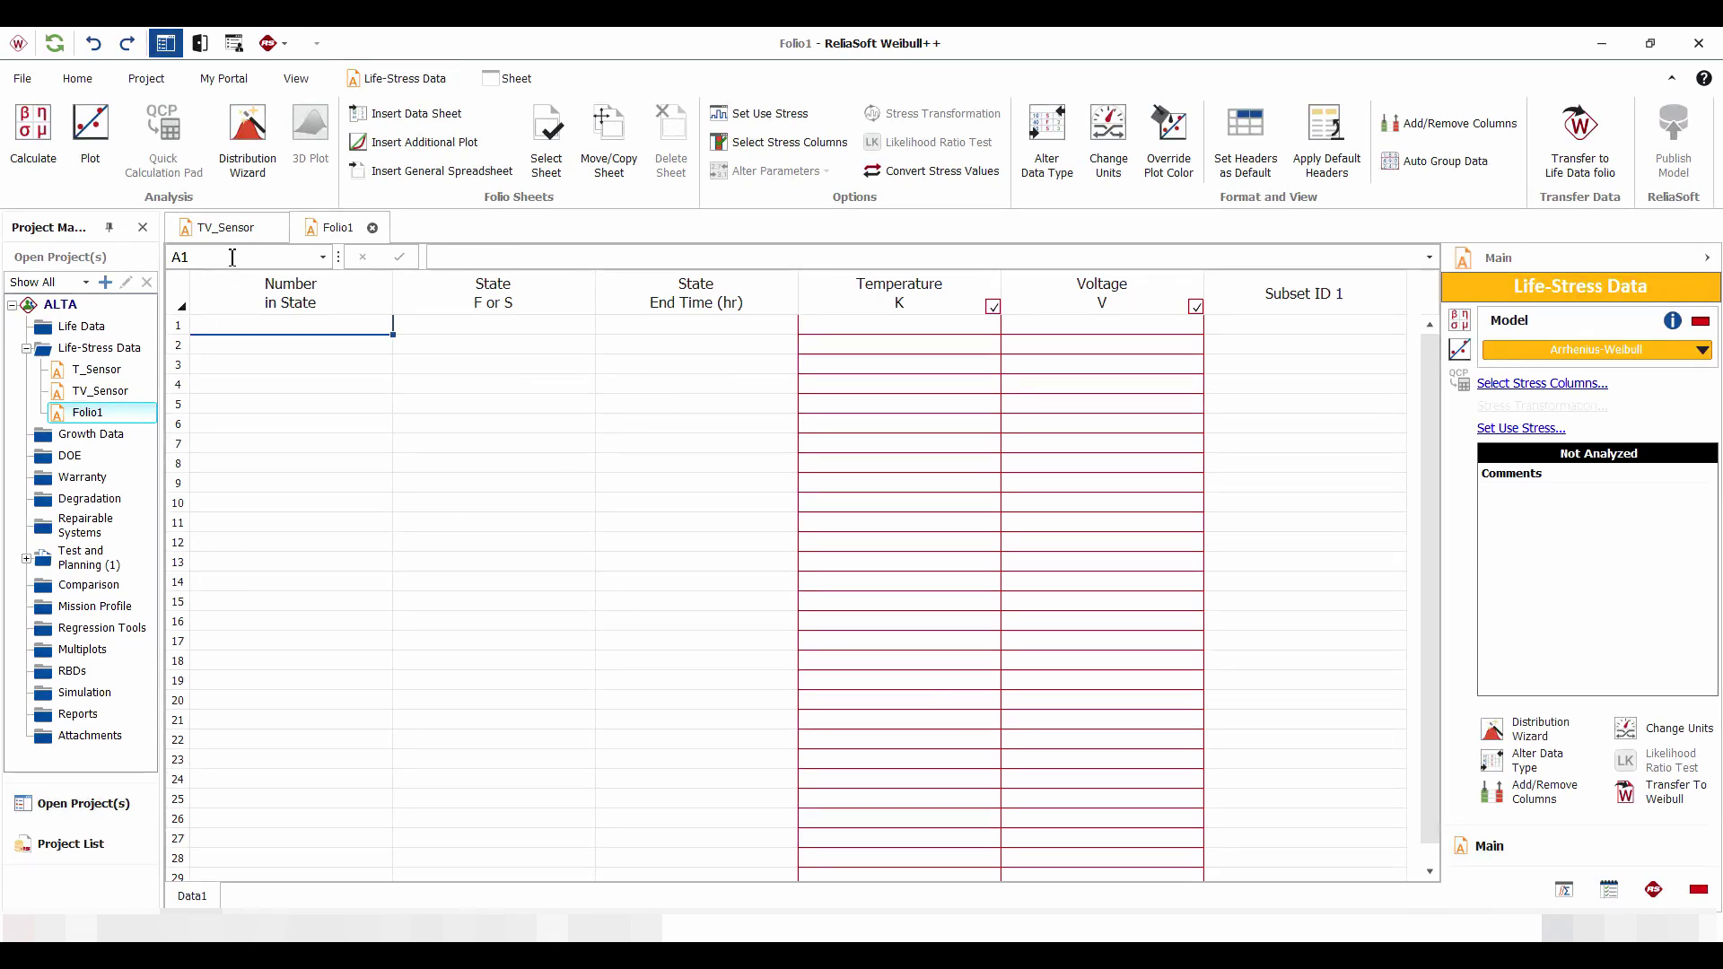
Step: Return to the TV_Sensor folio and review its temperature and voltage use stress levels
{"action": "left_click", "coordinate": [224, 231]}
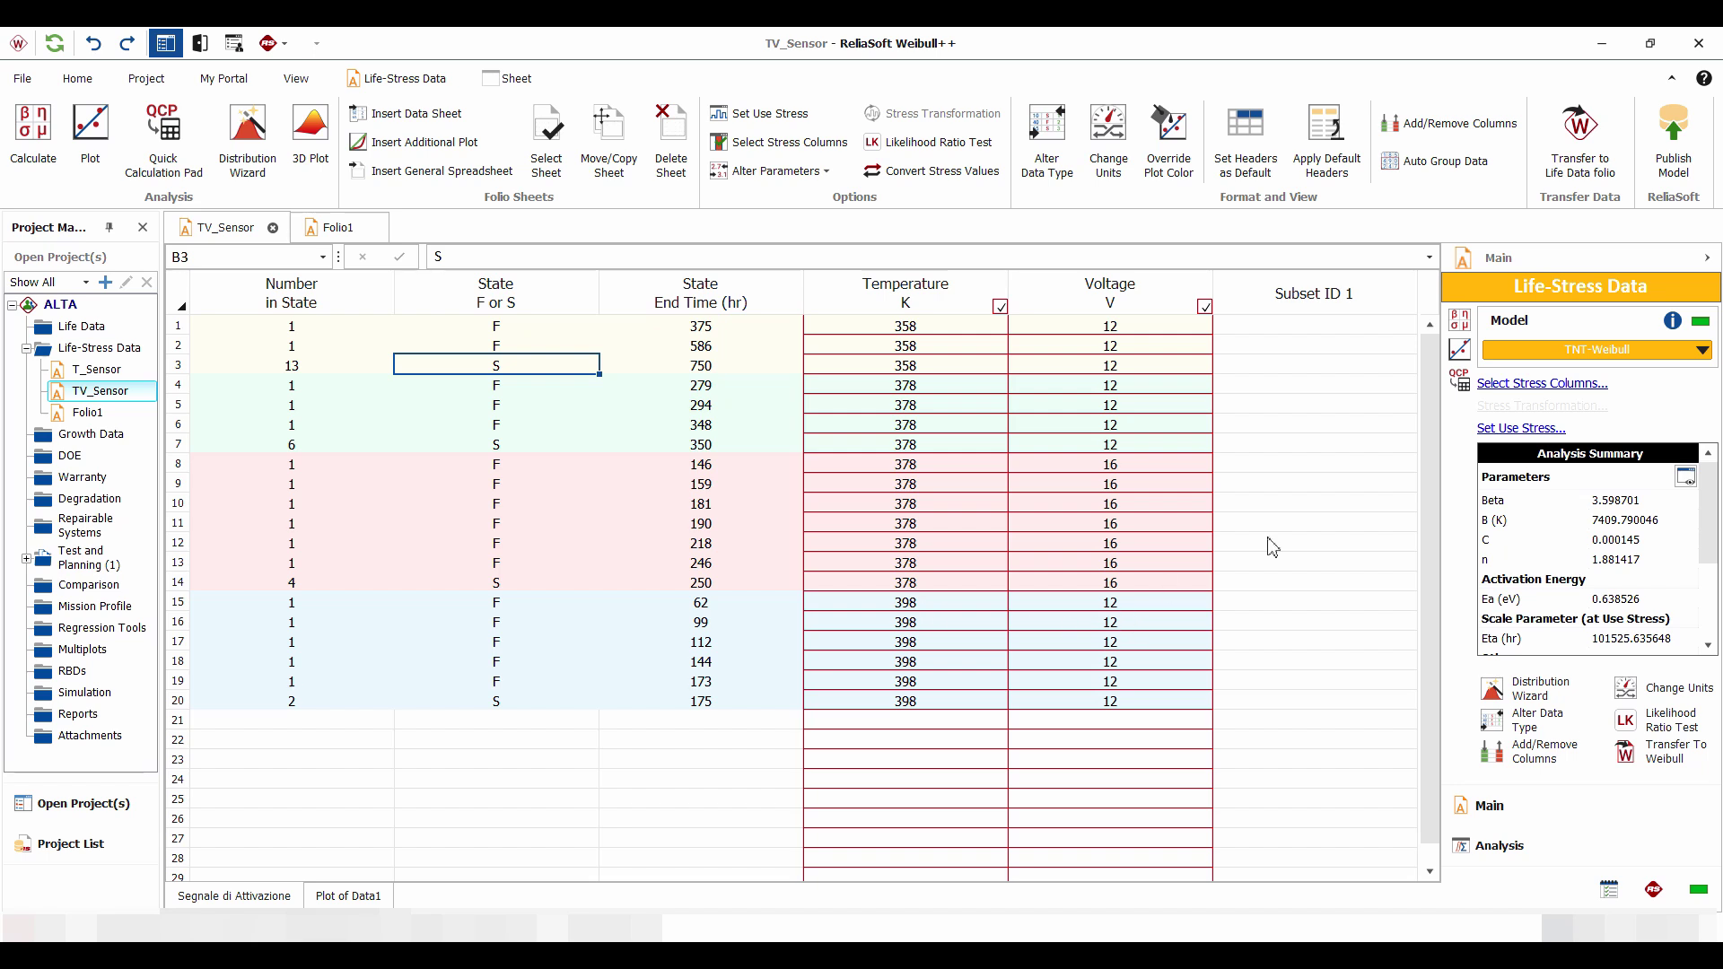
{"action": "left_click", "coordinate": [1509, 431]}
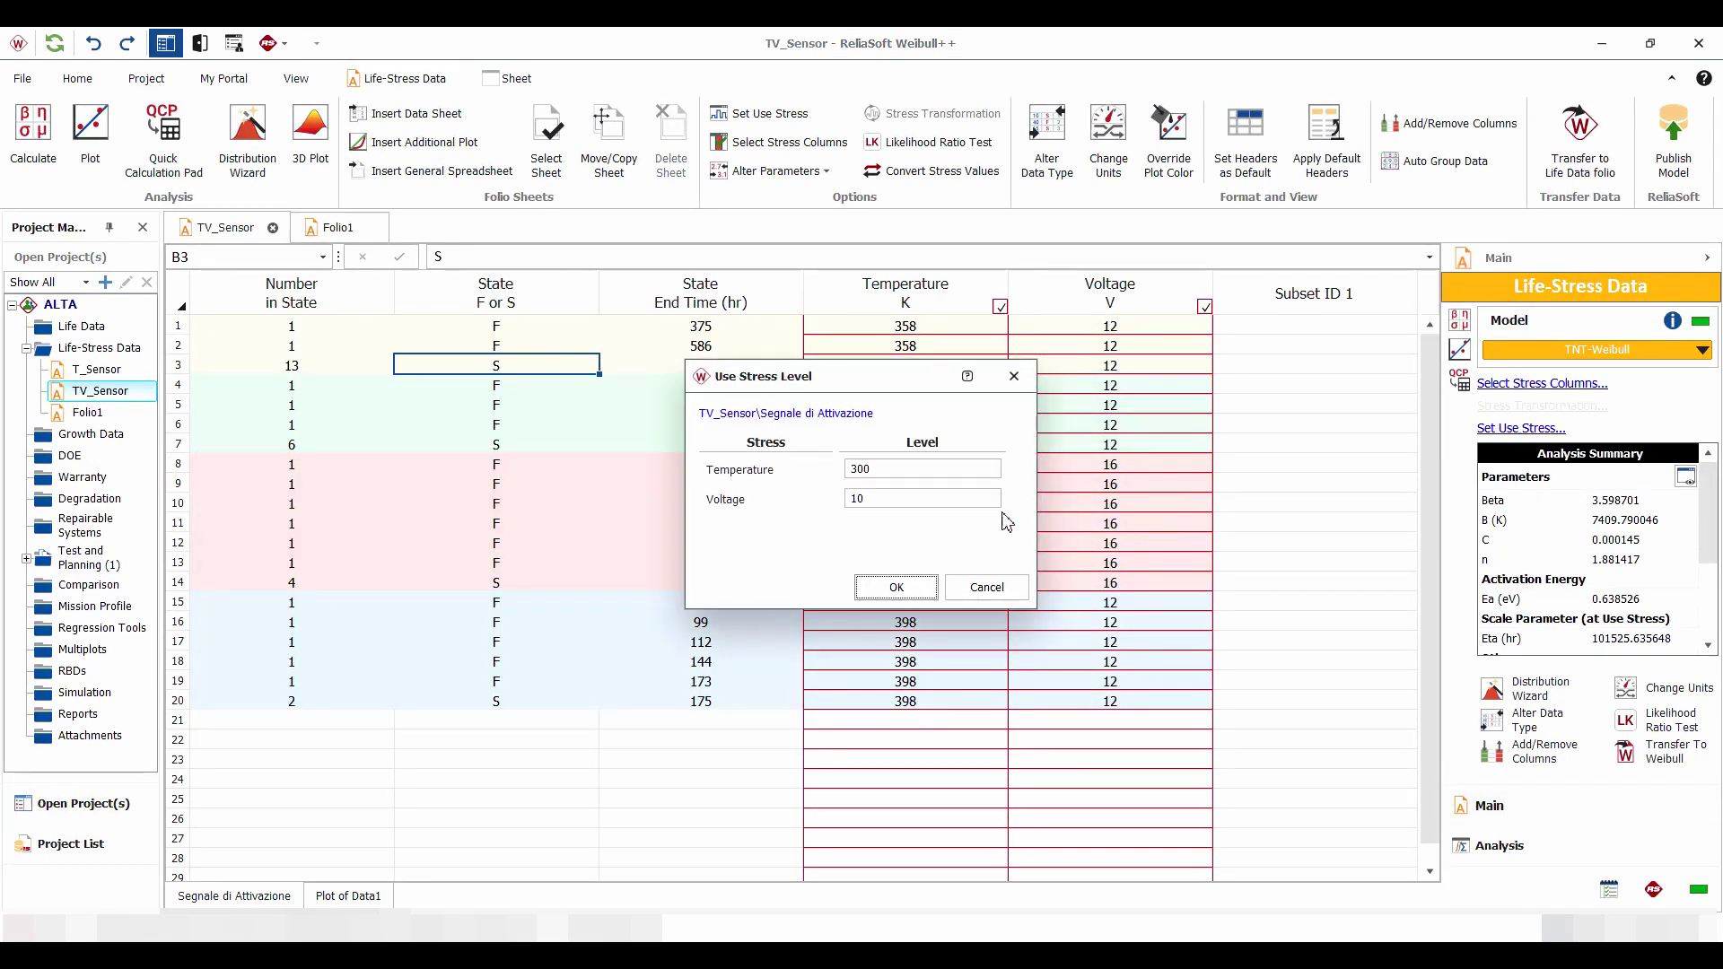
{"action": "left_click", "coordinate": [892, 466]}
{"action": "left_click", "coordinate": [911, 587]}
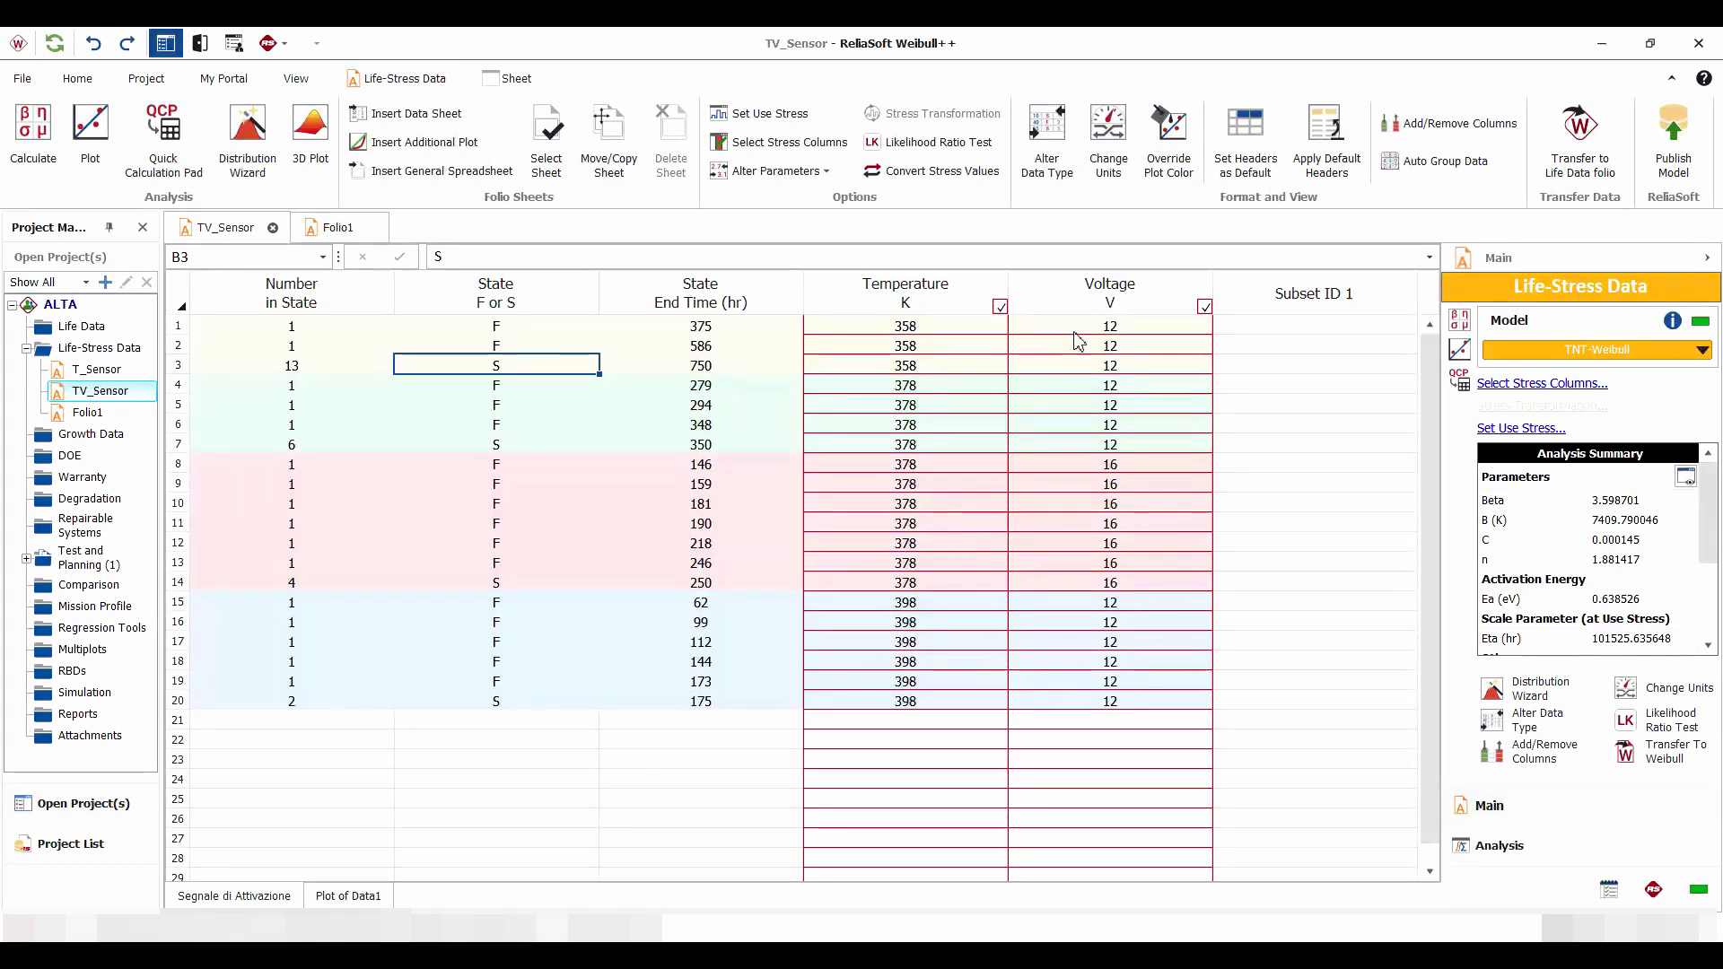
Step: Calculate the TV_Sensor temperature and voltage data with the TNT-Weibull model, and review the thermal and nonthermal stress column assignments
{"action": "left_click", "coordinate": [1204, 307]}
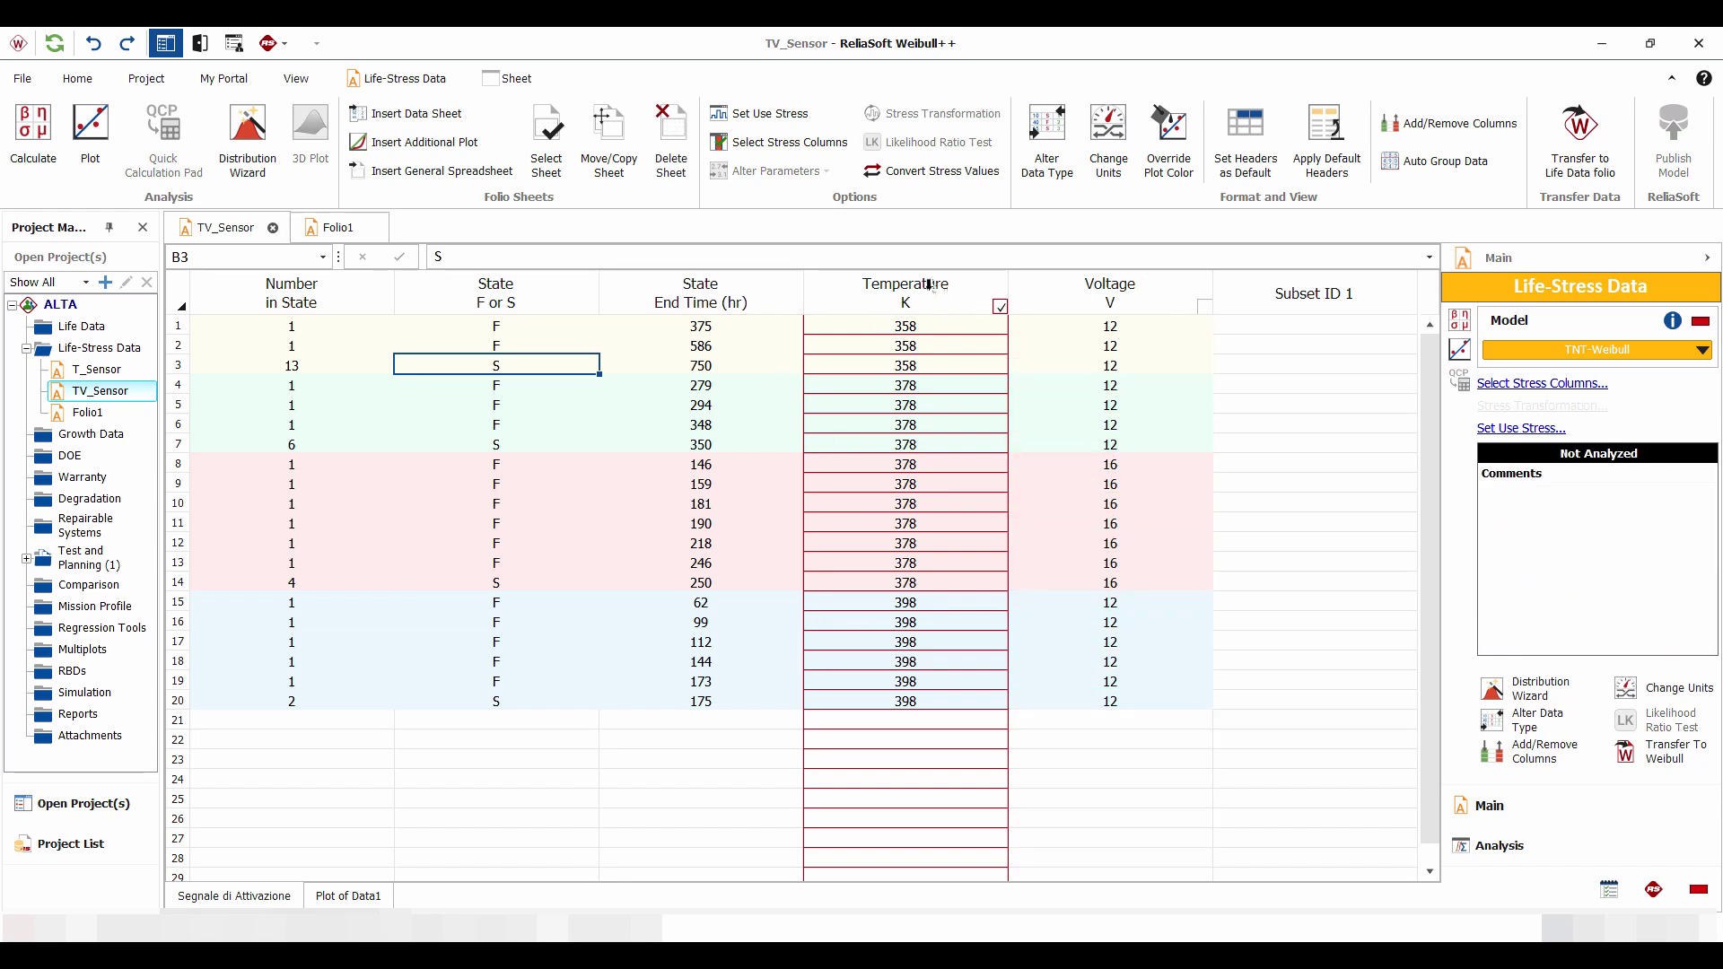
{"action": "left_click", "coordinate": [1204, 307]}
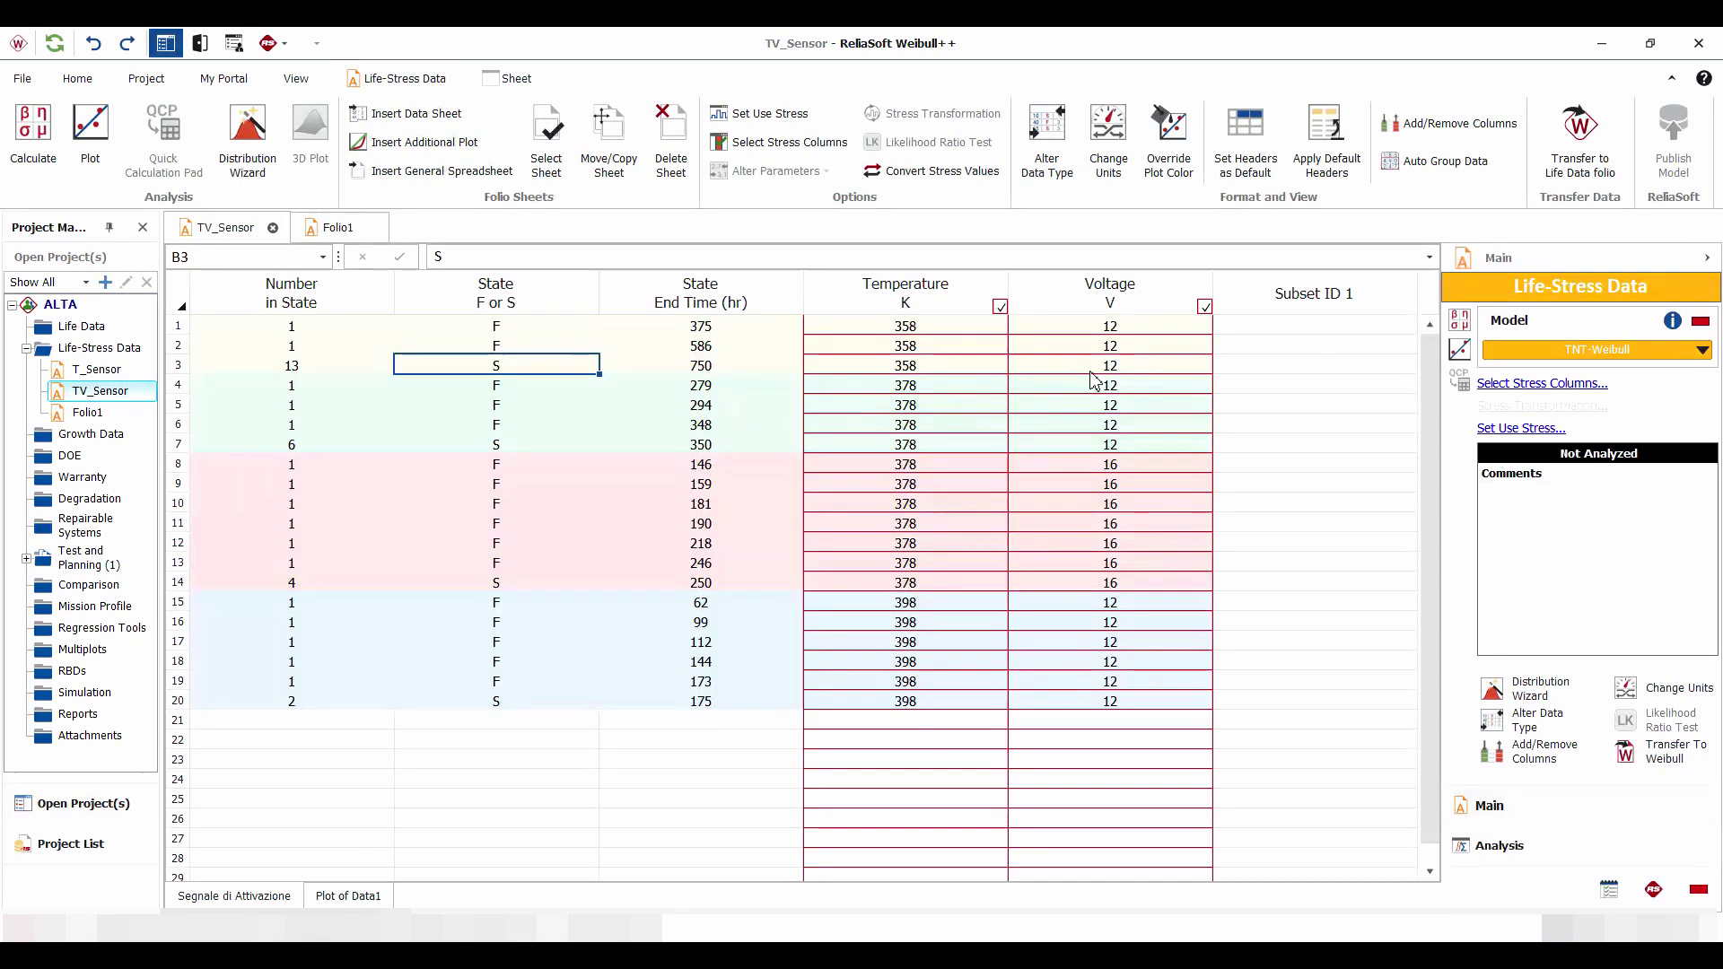
{"action": "left_click", "coordinate": [1590, 356]}
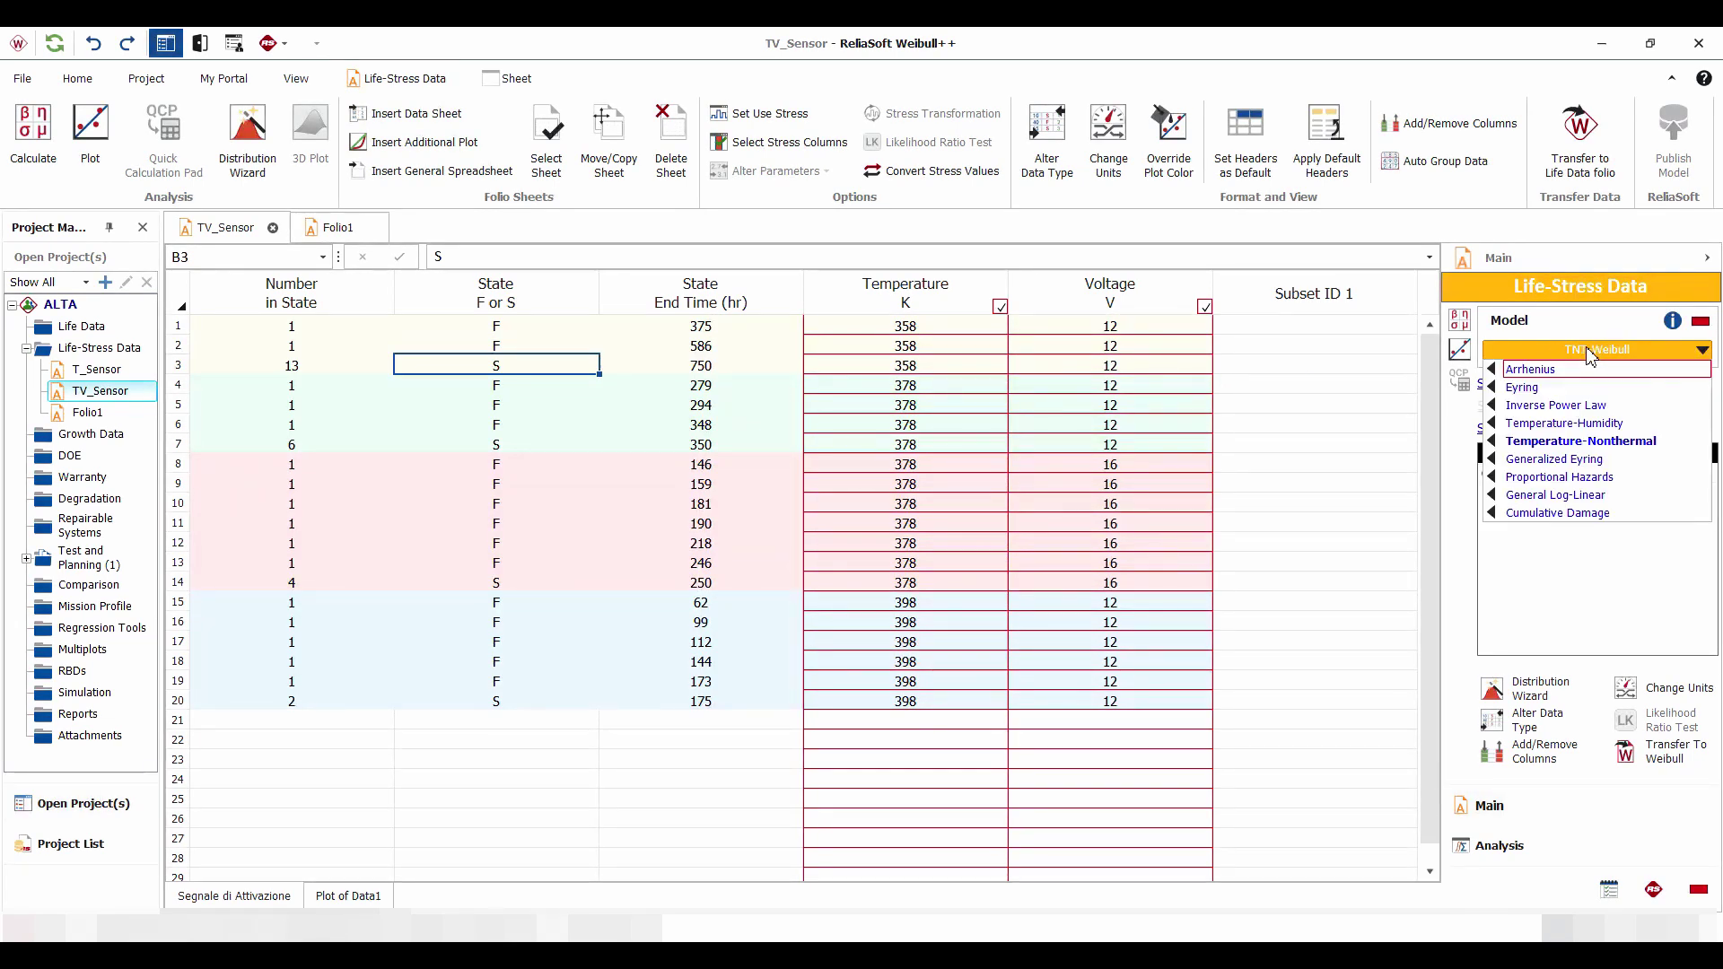
{"action": "mouse_move", "coordinate": [1573, 424]}
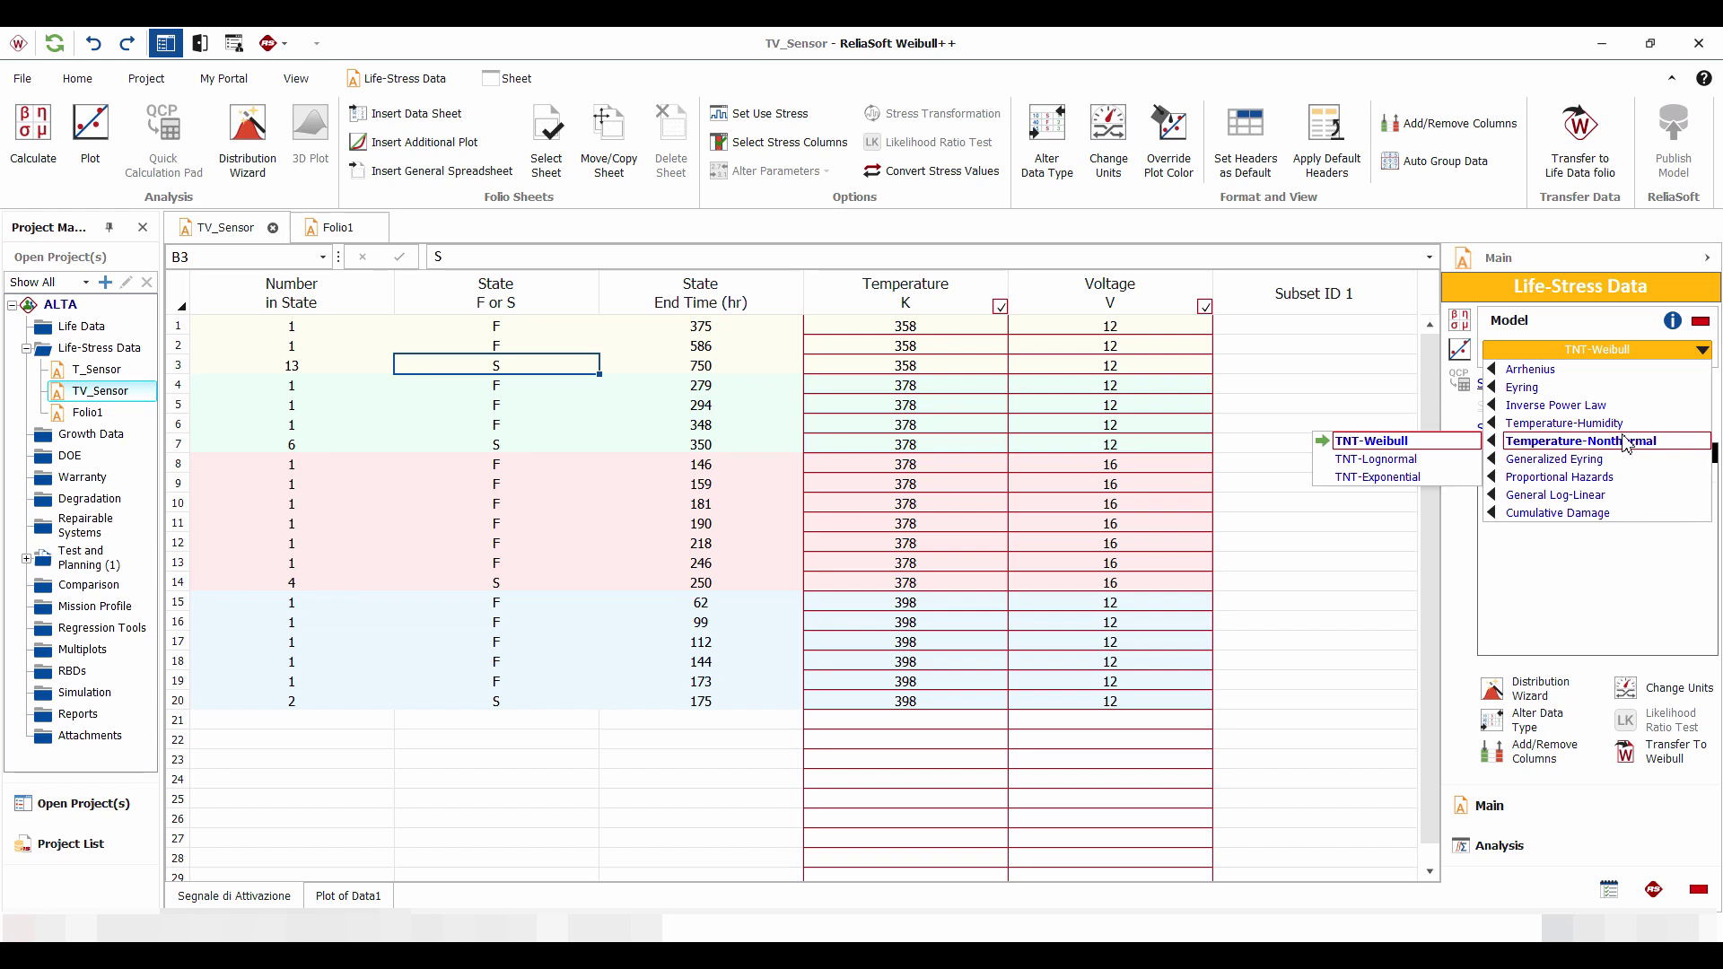
{"action": "left_click", "coordinate": [1373, 442]}
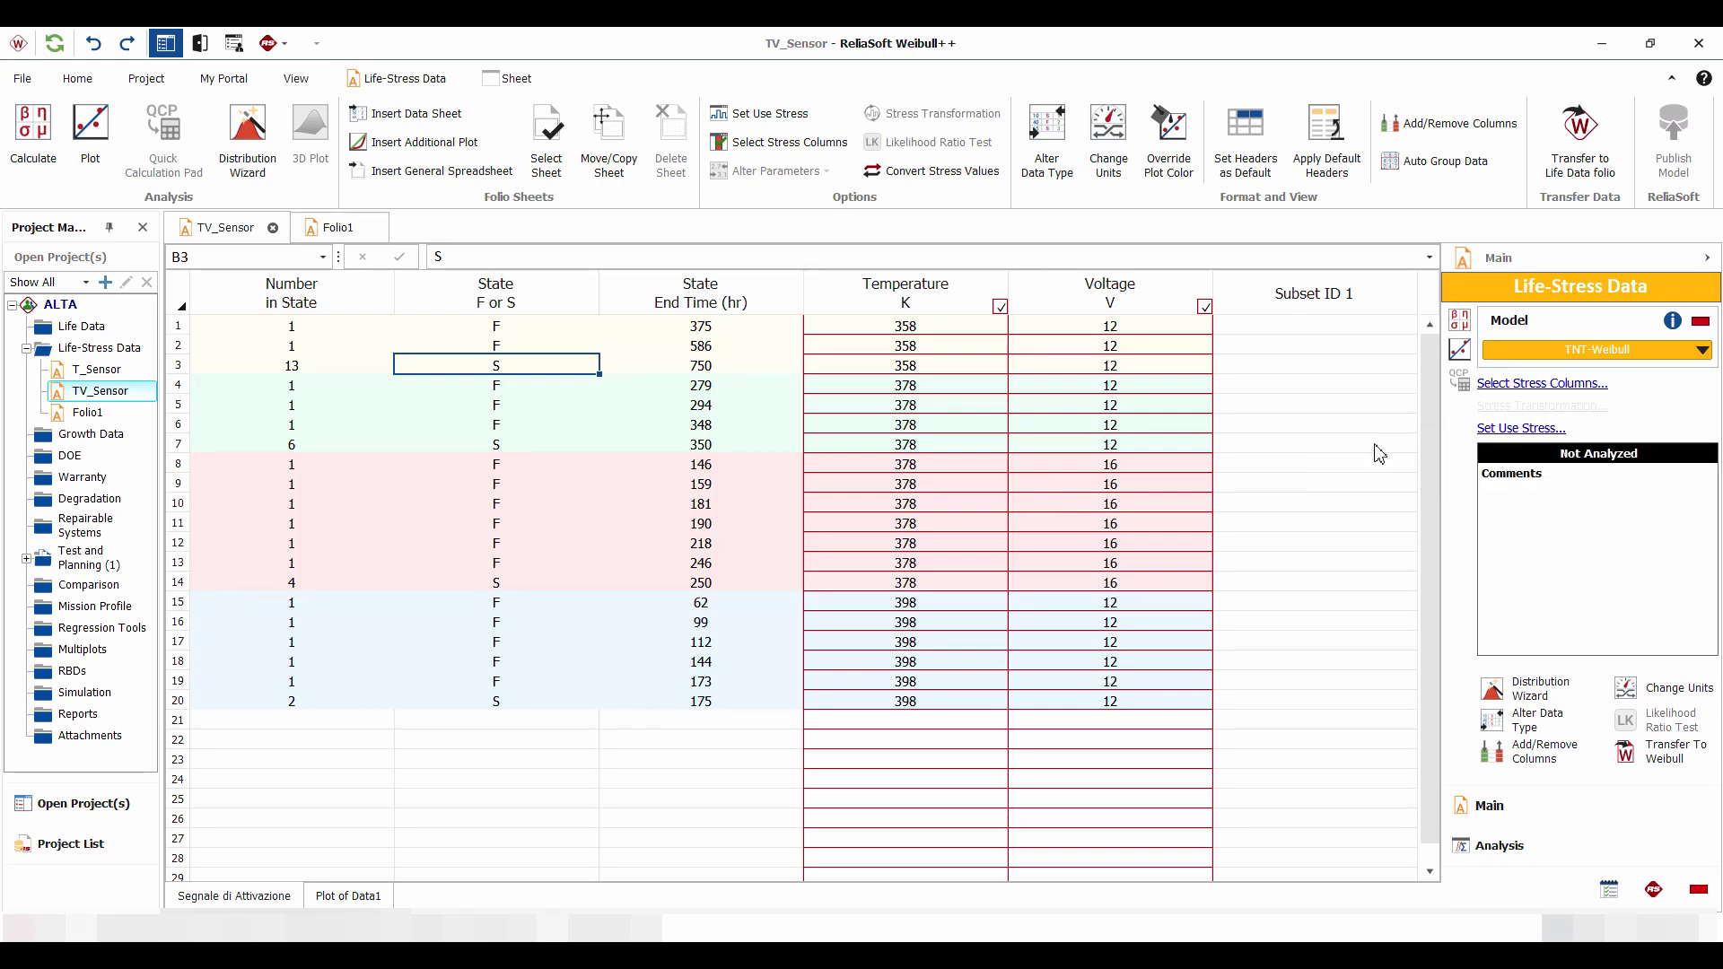
{"action": "left_click", "coordinate": [1610, 356]}
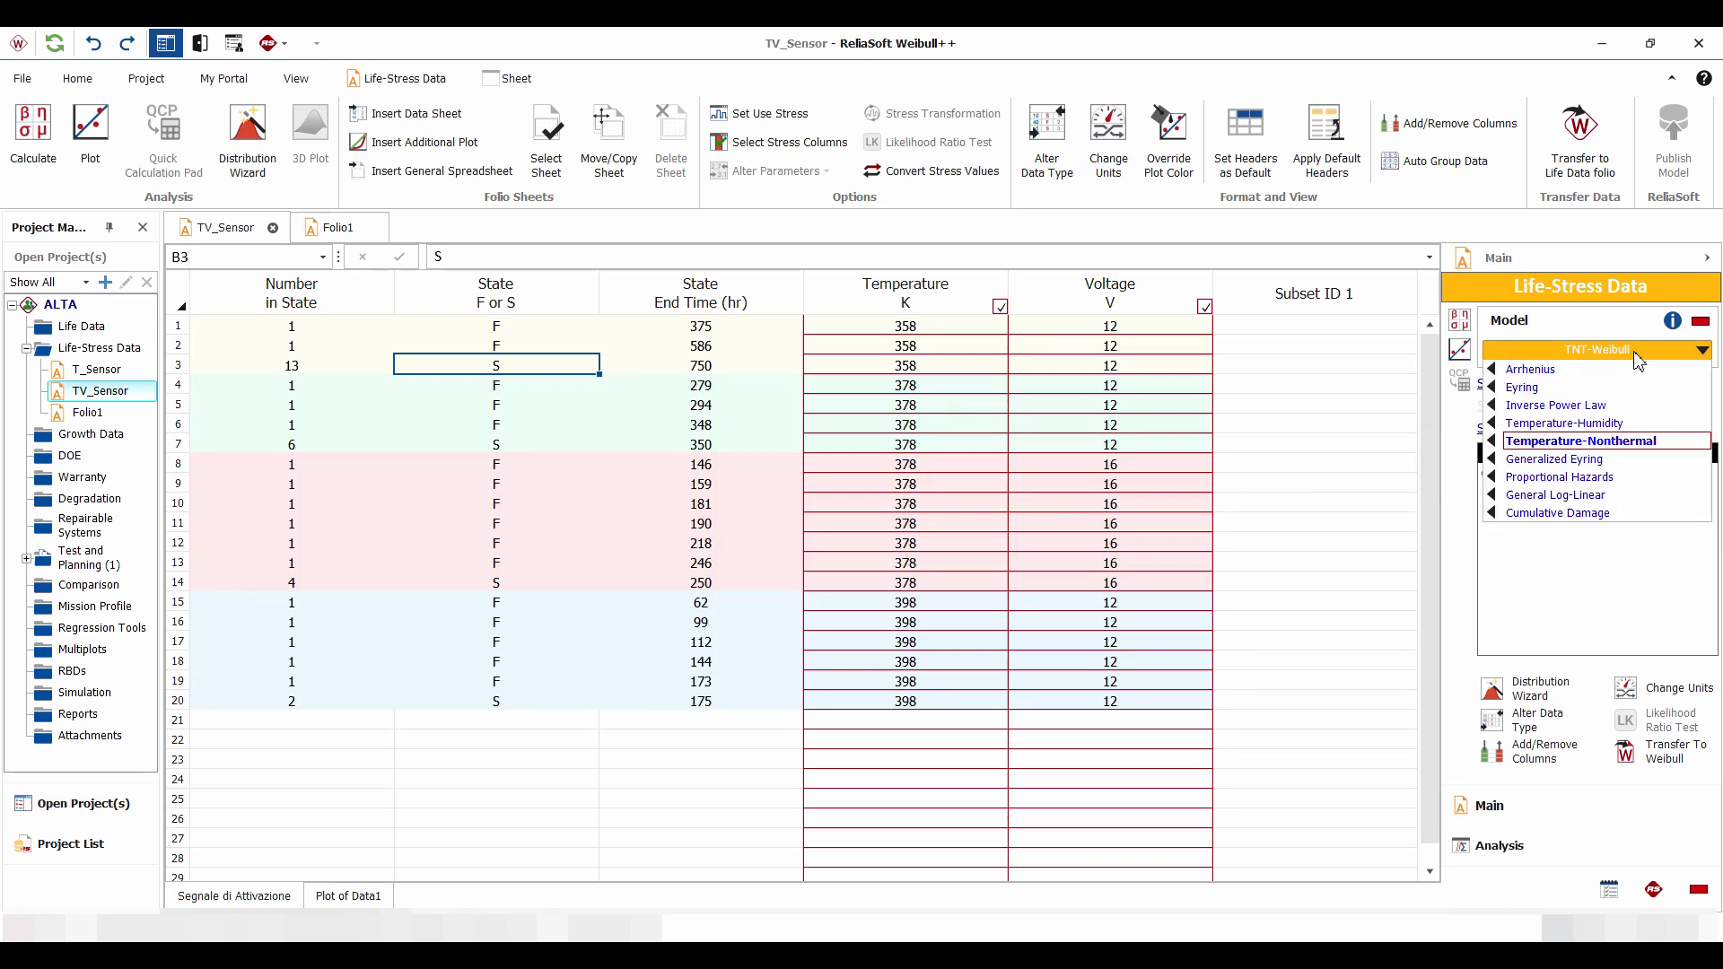
{"action": "left_click", "coordinate": [1460, 321]}
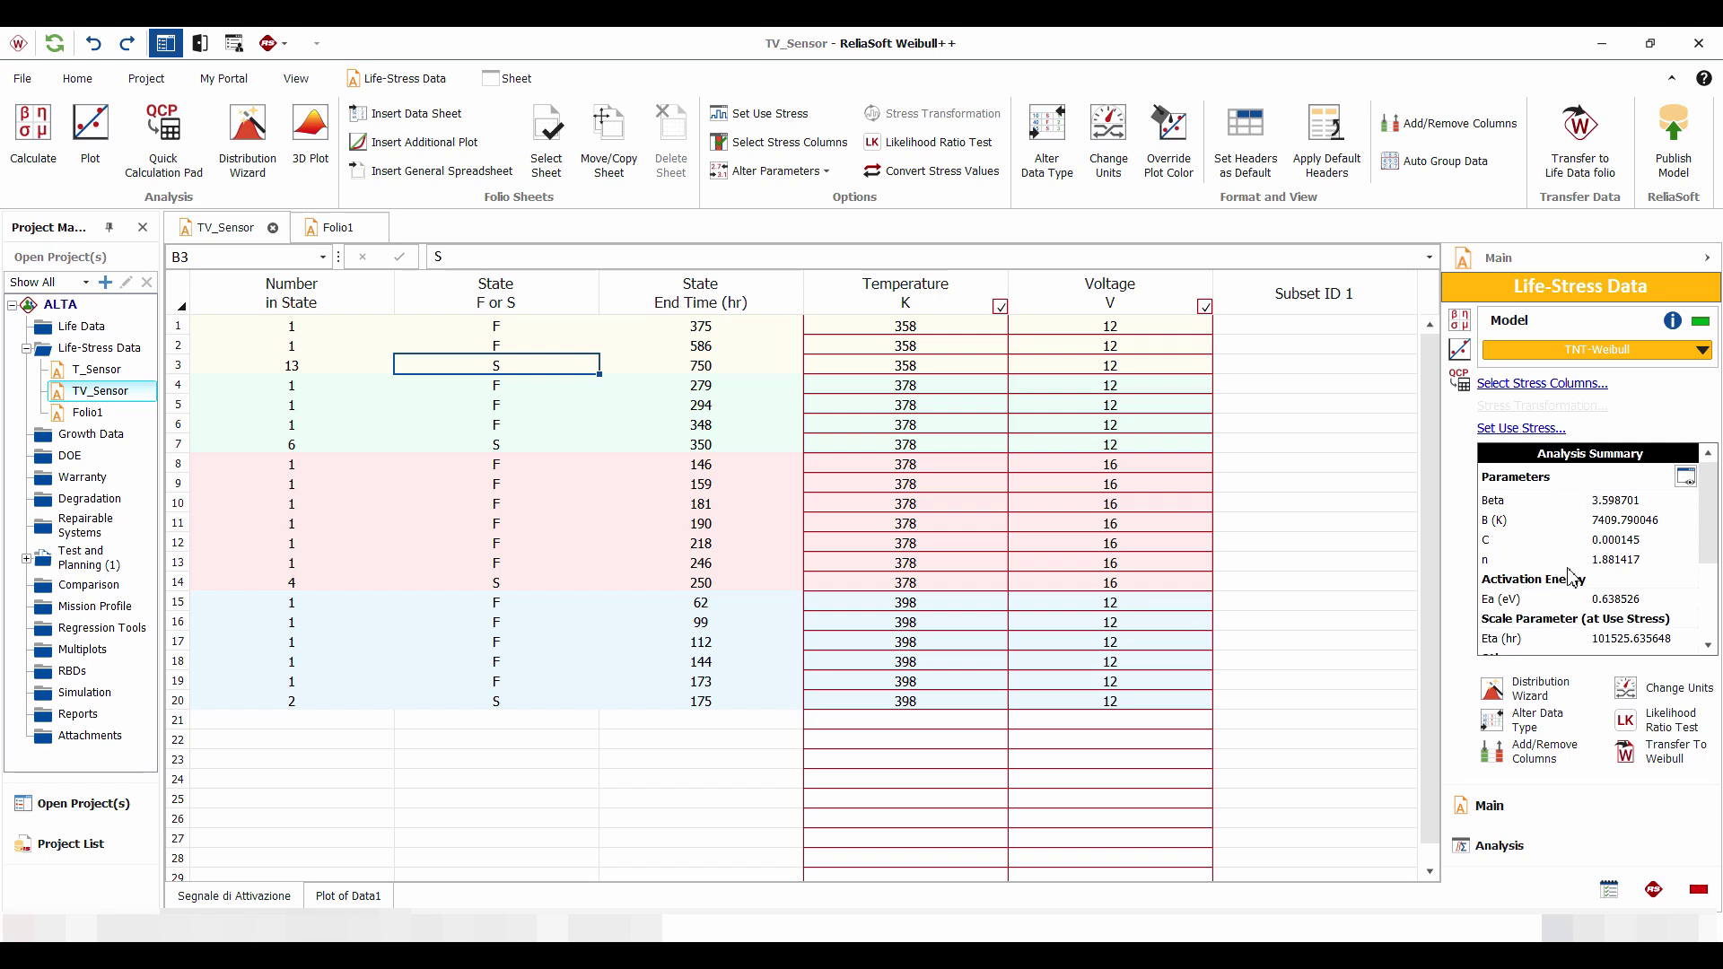
{"action": "left_click", "coordinate": [1522, 384]}
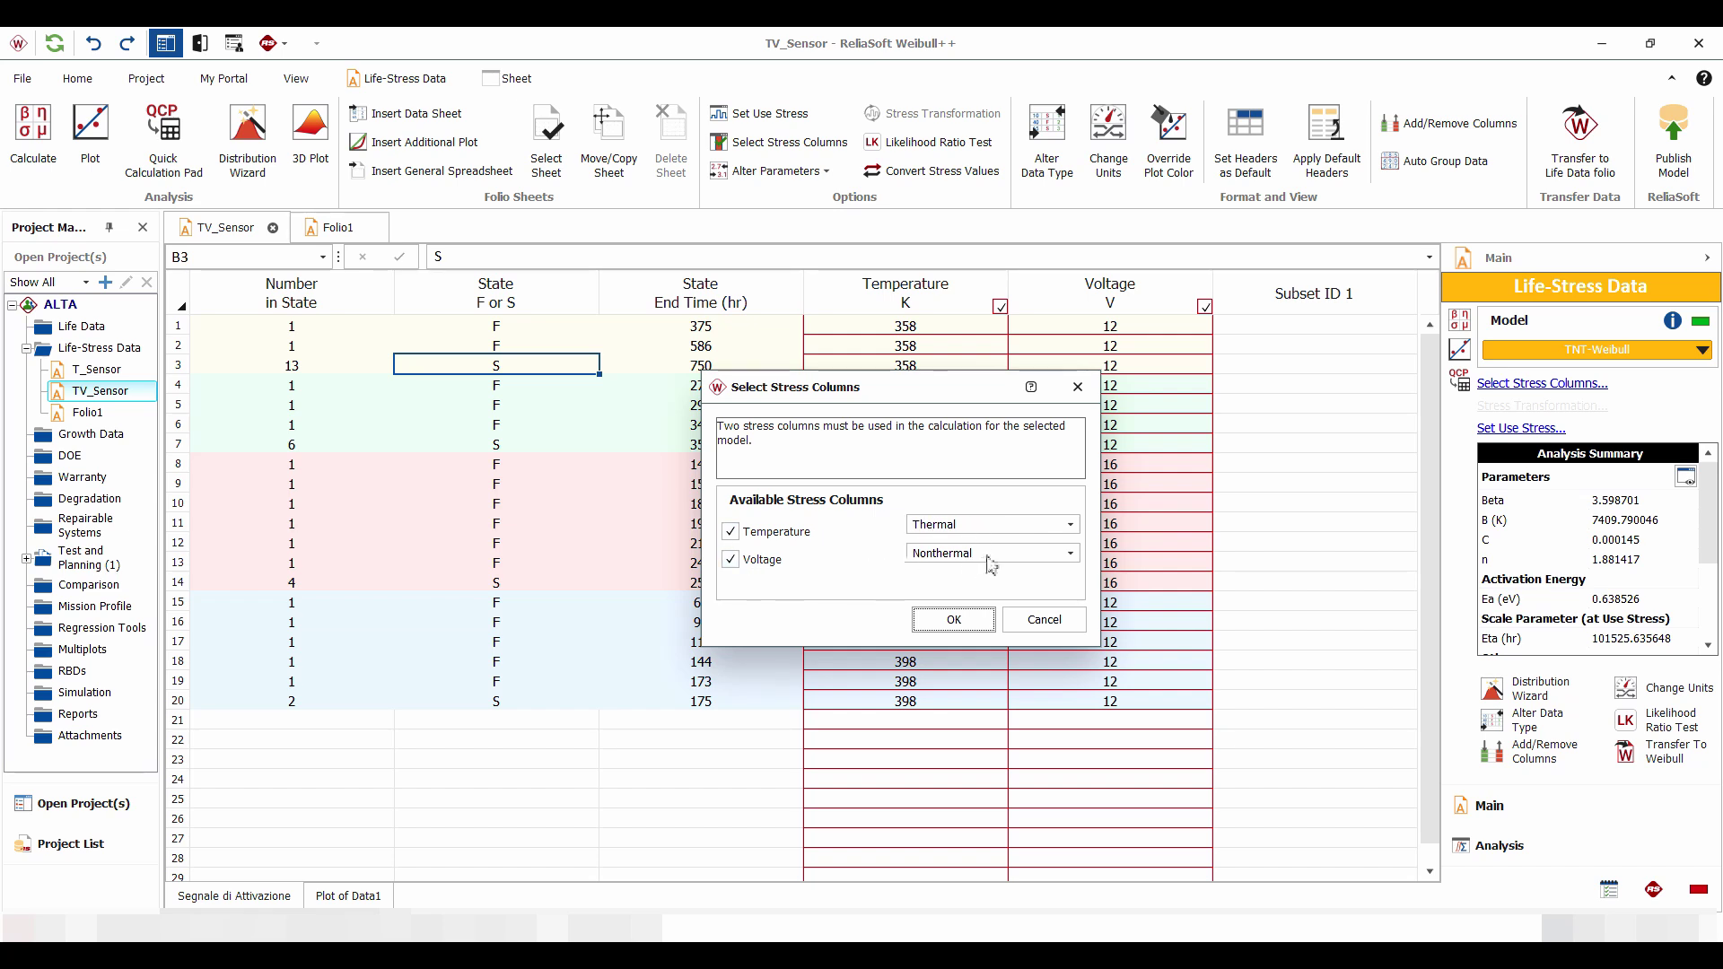
{"action": "left_click", "coordinate": [1033, 618]}
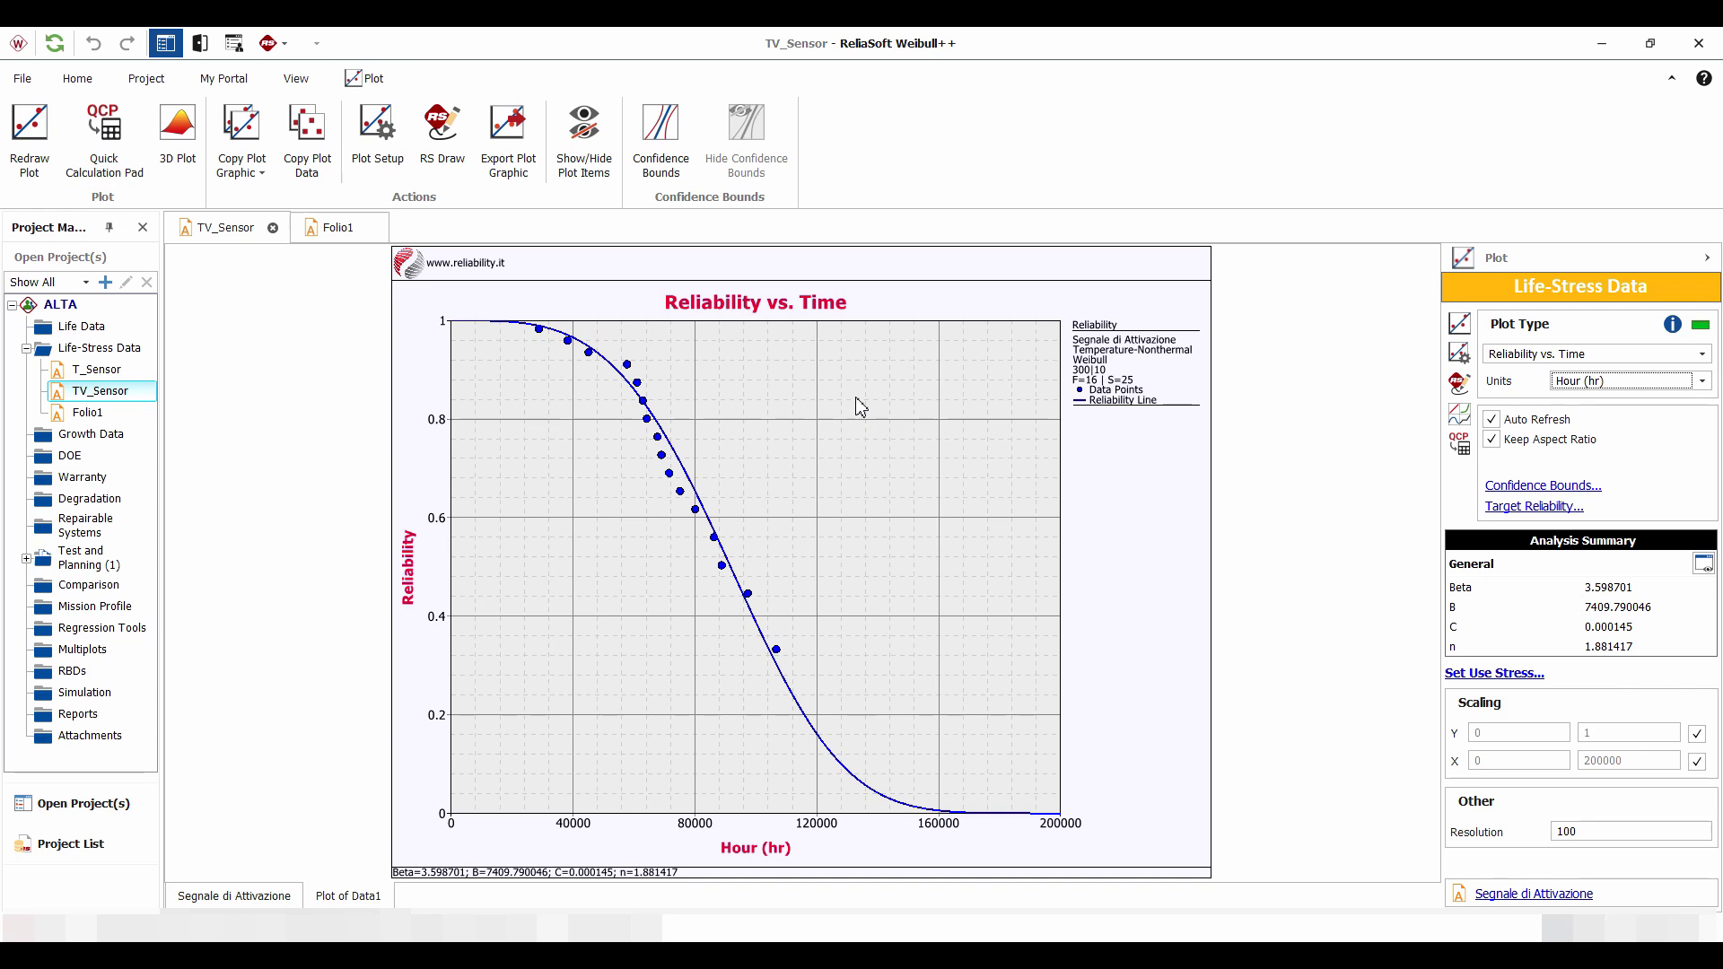
Step: Change the TV_Sensor plot type to Probability - Weibull
{"action": "left_click", "coordinate": [1530, 356]}
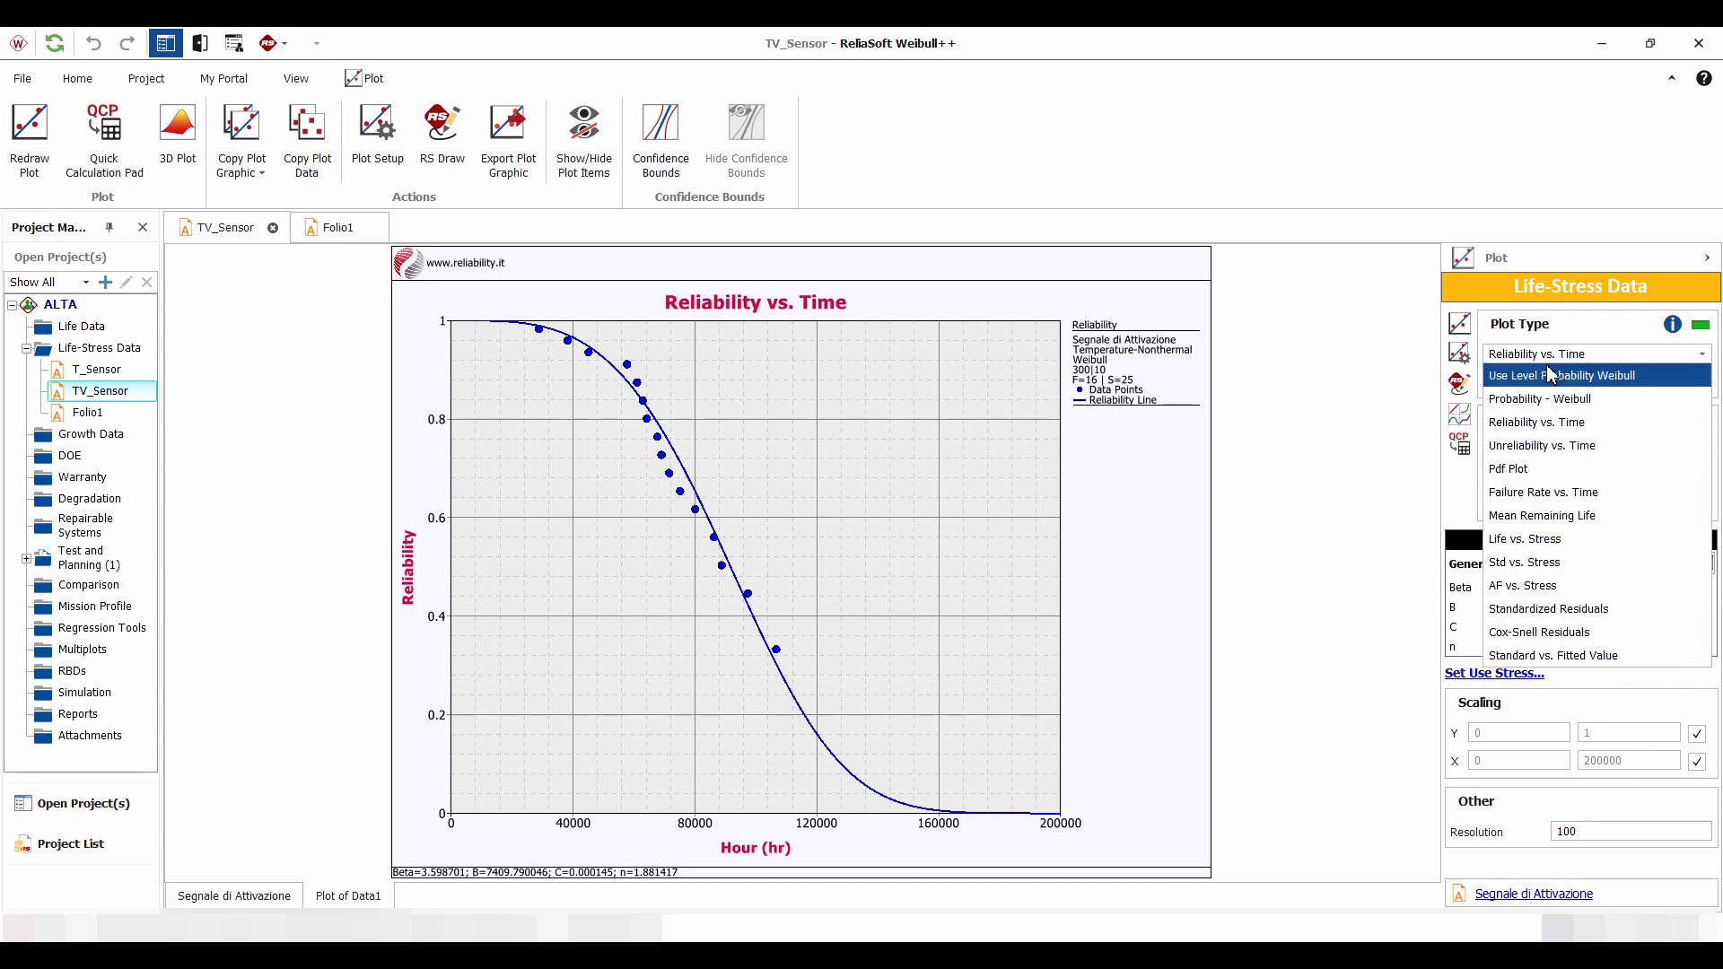
{"action": "left_click", "coordinate": [1526, 401]}
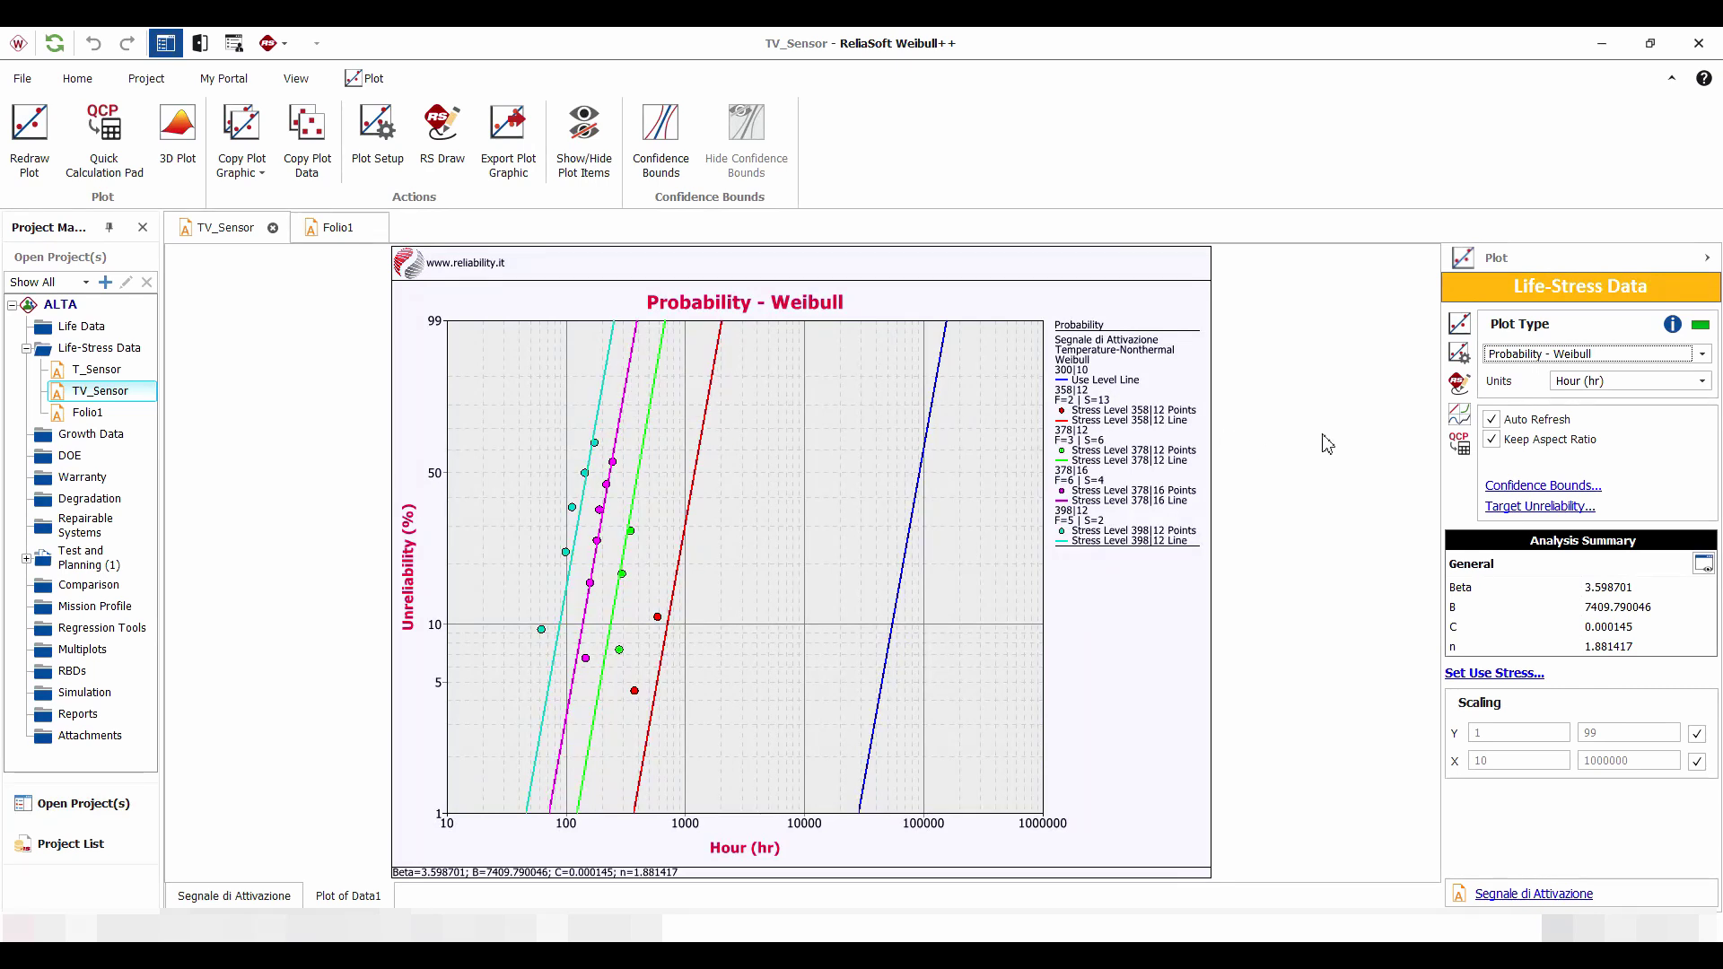
Step: Calculate the reliability at use stress 300; 10 for a mission end time of 40000 hr in the Quick Calculation Pad
{"action": "left_click", "coordinate": [1460, 445]}
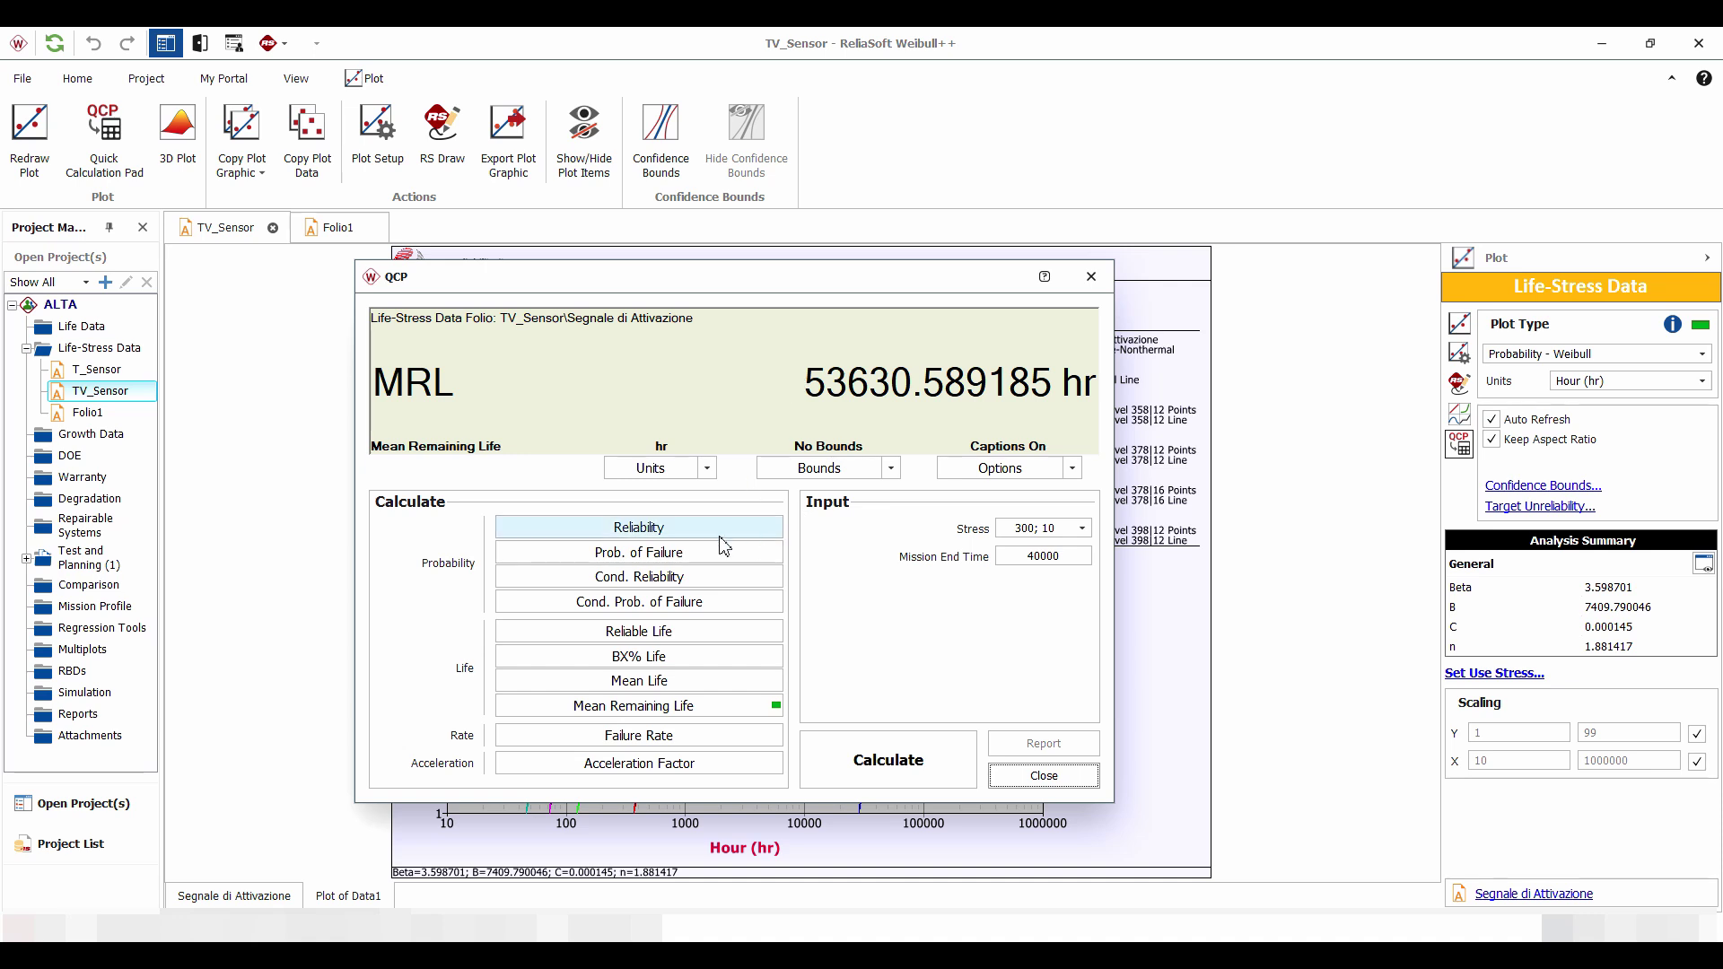
{"action": "left_click", "coordinate": [689, 532]}
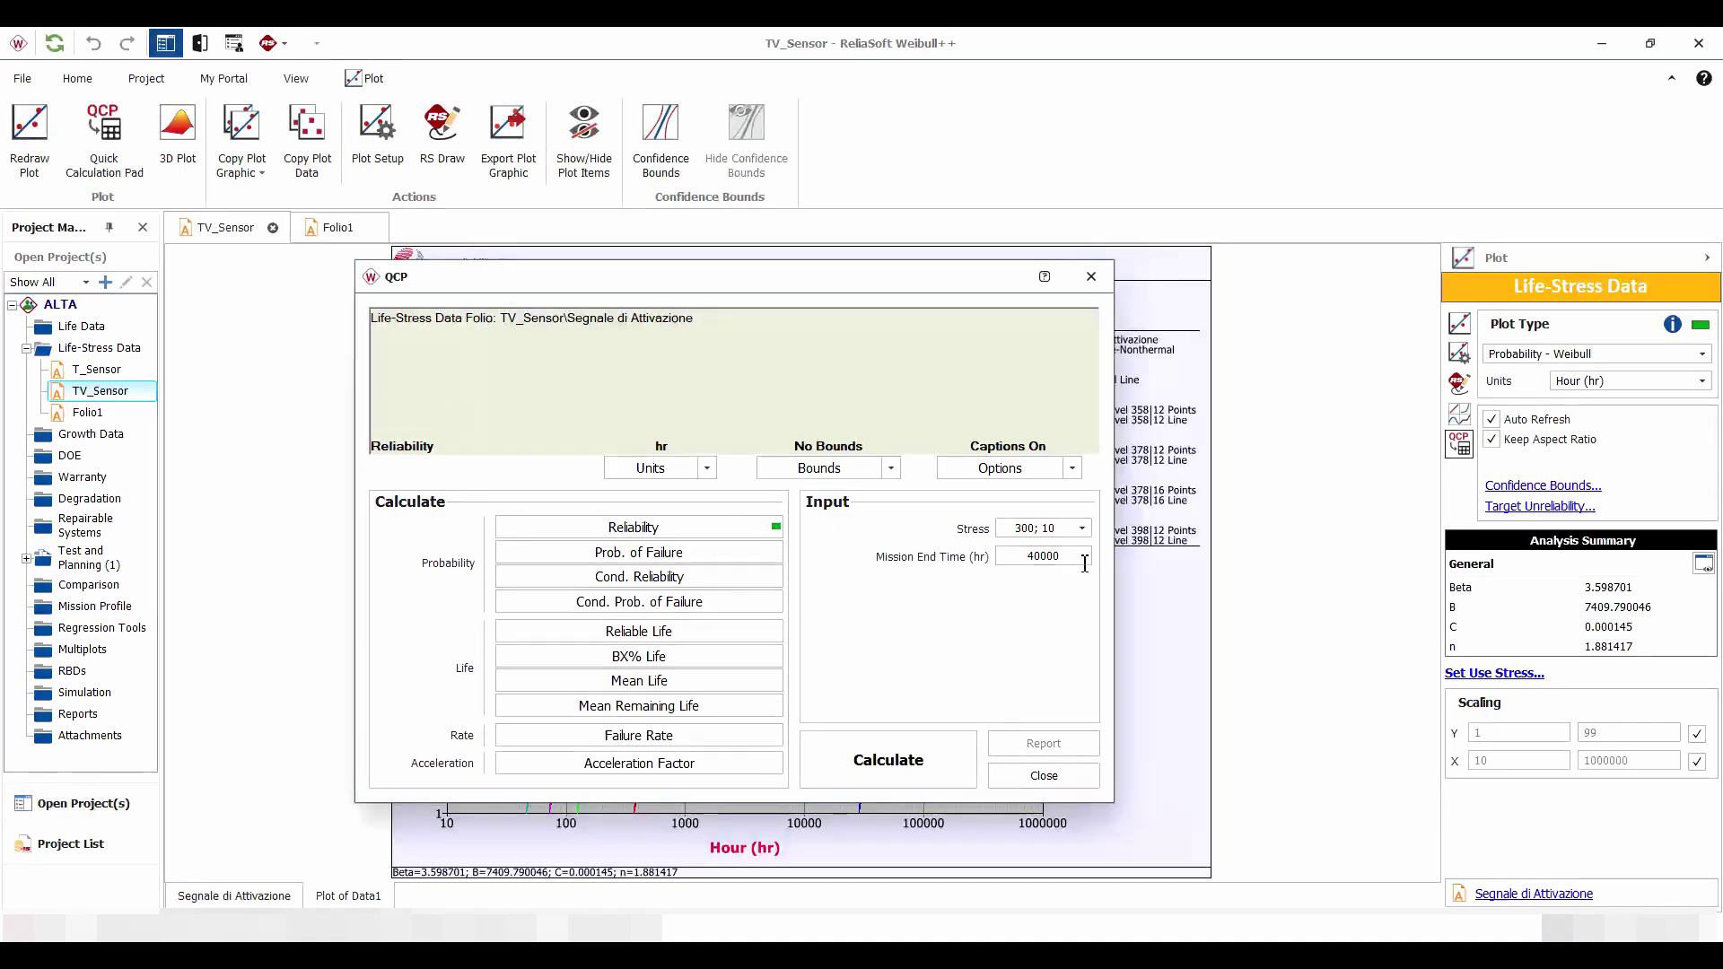
{"action": "left_click", "coordinate": [915, 758]}
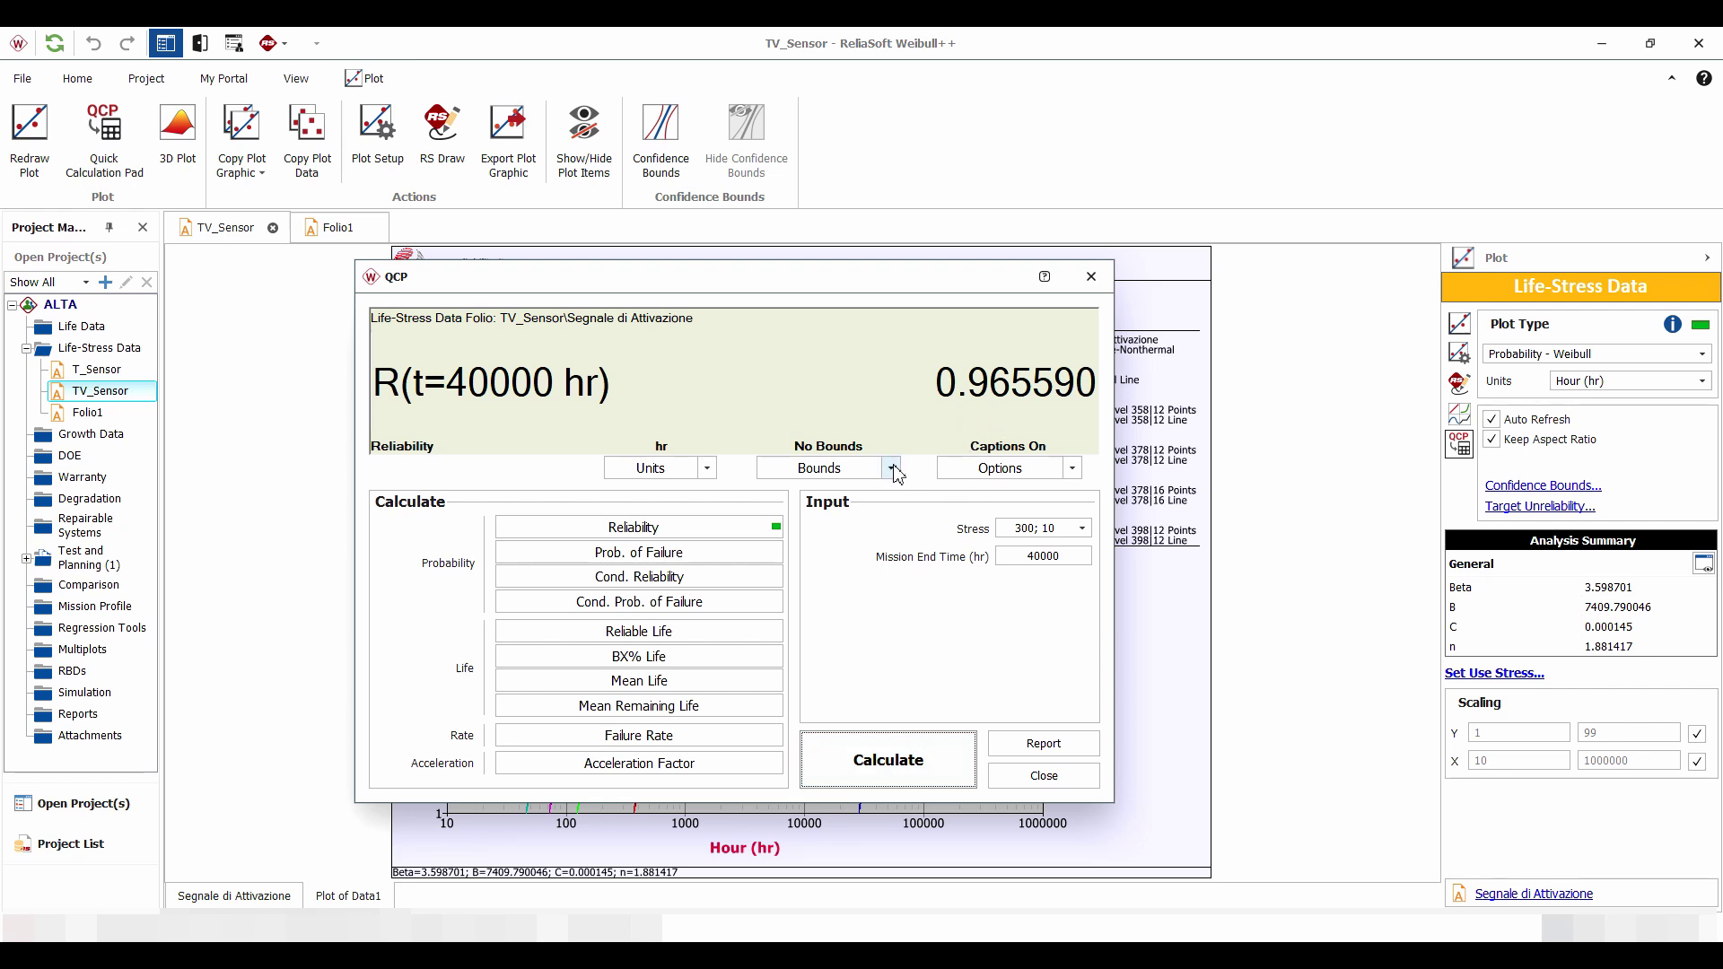
{"action": "left_click", "coordinate": [1055, 773]}
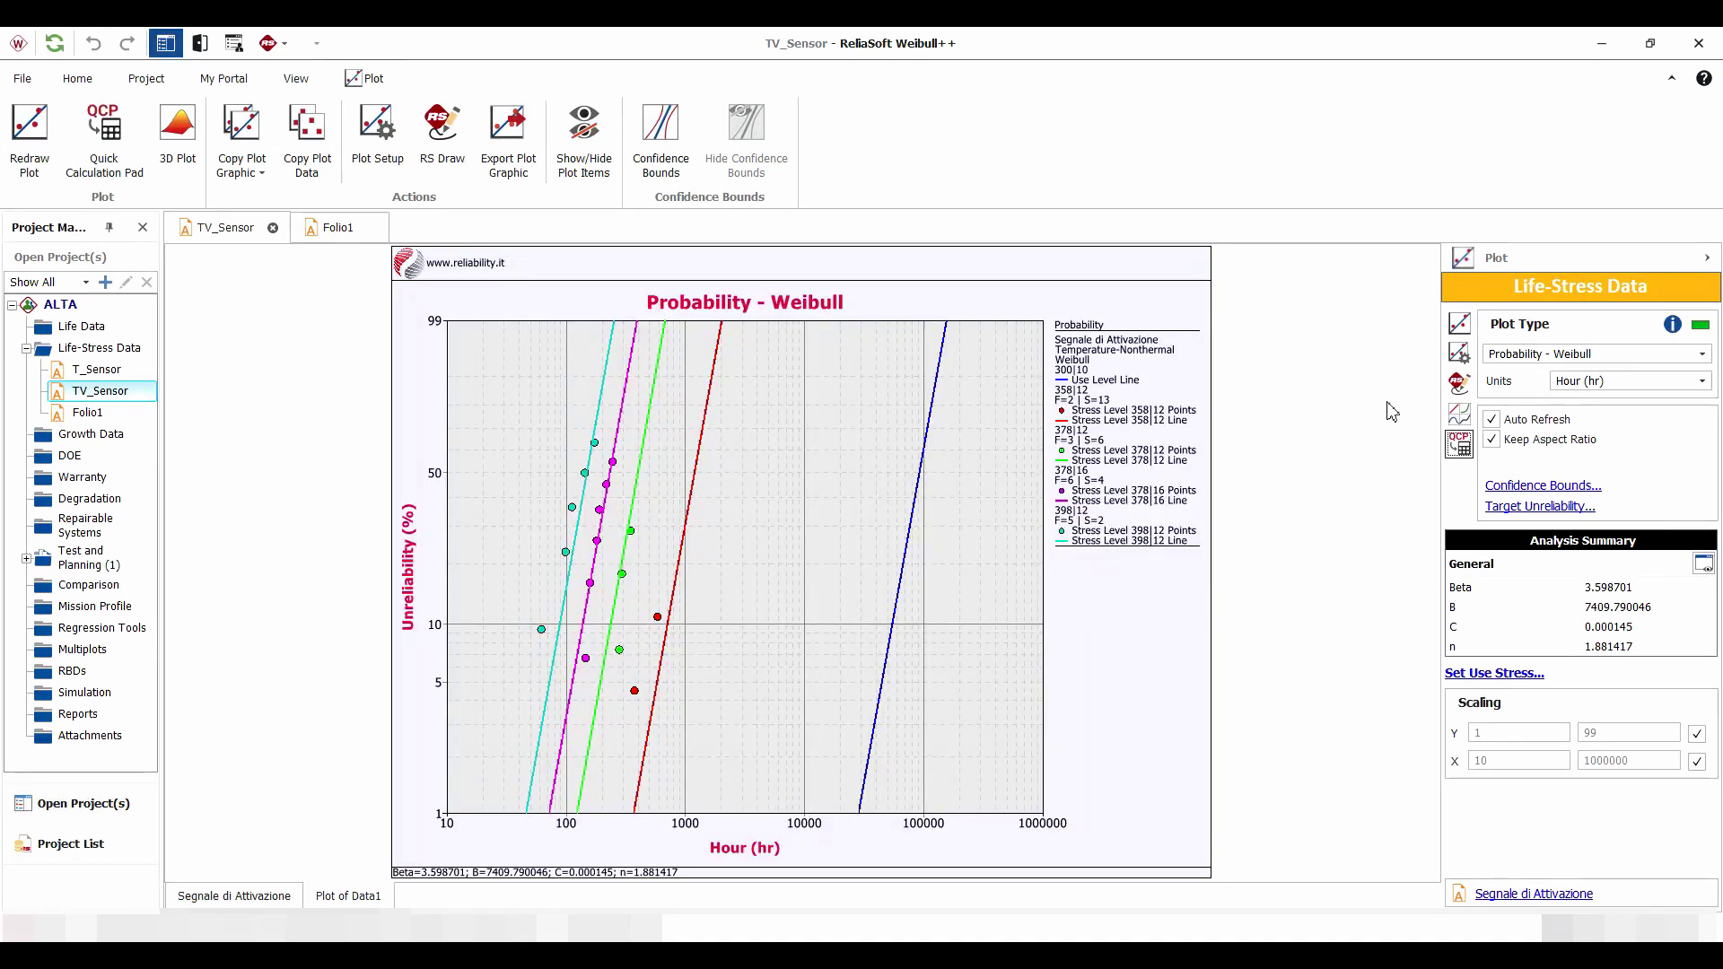